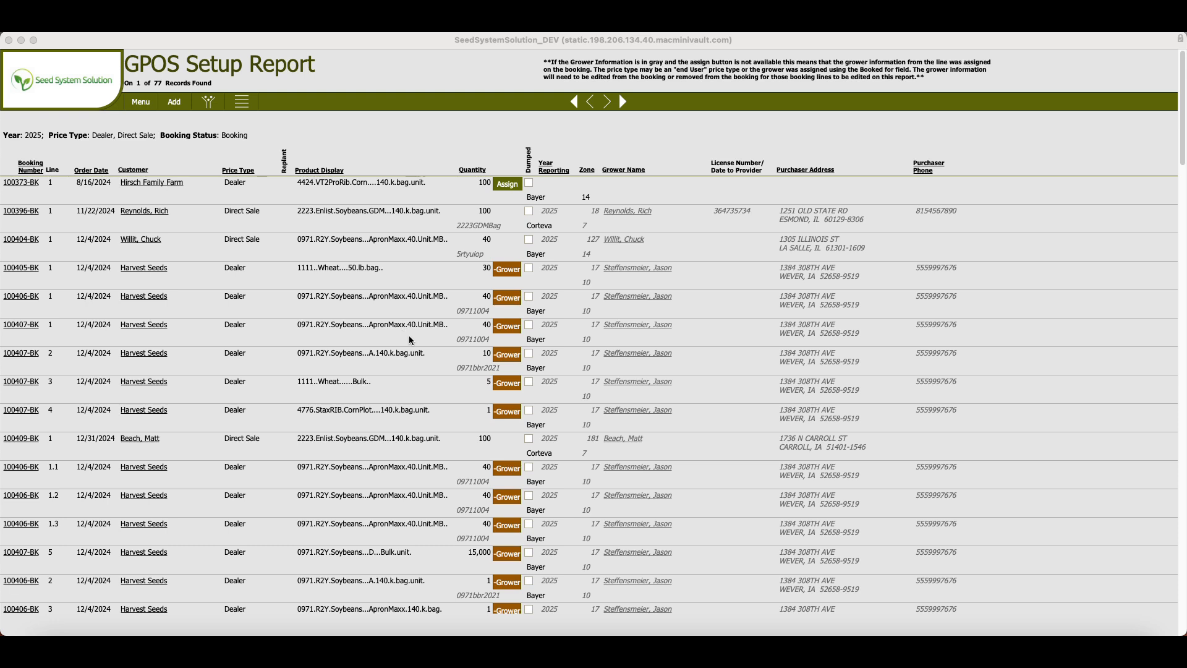
Look up where the GPOS Set-Up report is listed among the GPOS reports, leaving the current report open.
left_click(147, 106)
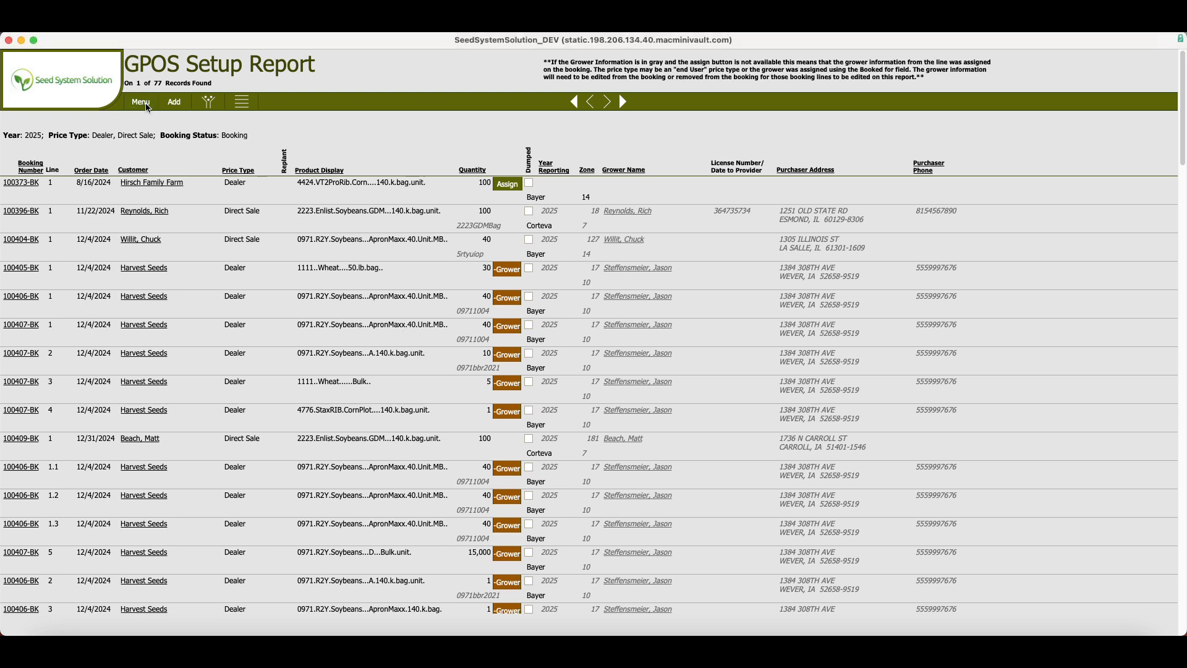
left_click(143, 100)
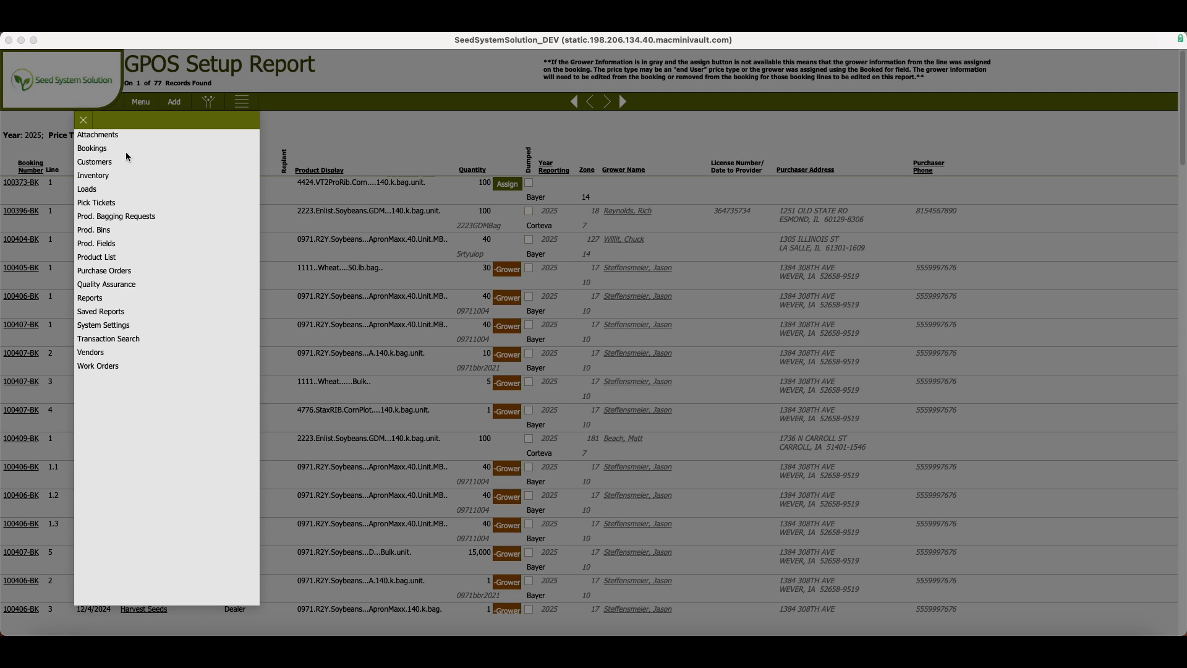
left_click(96, 299)
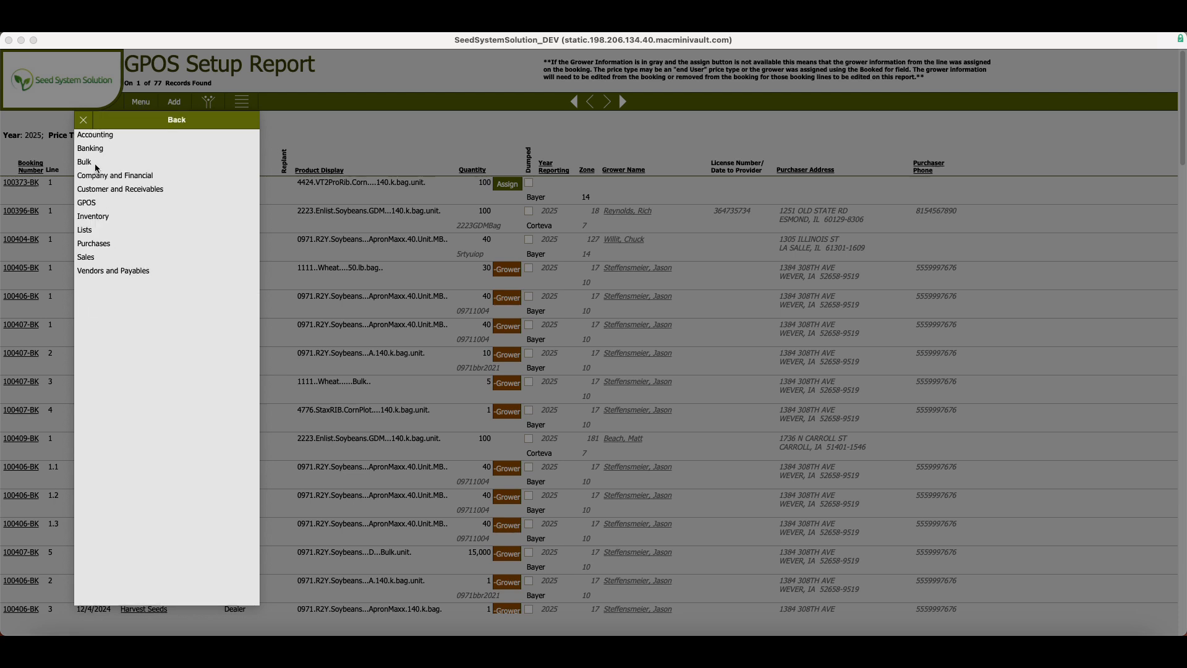
left_click(95, 204)
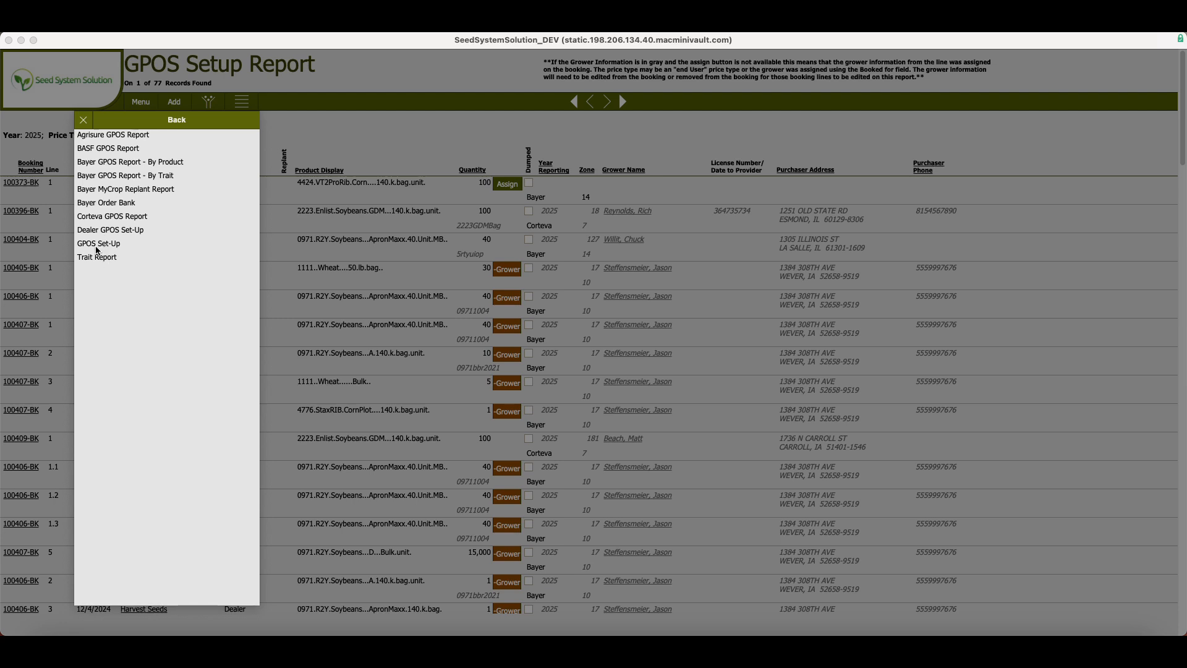
left_click(85, 120)
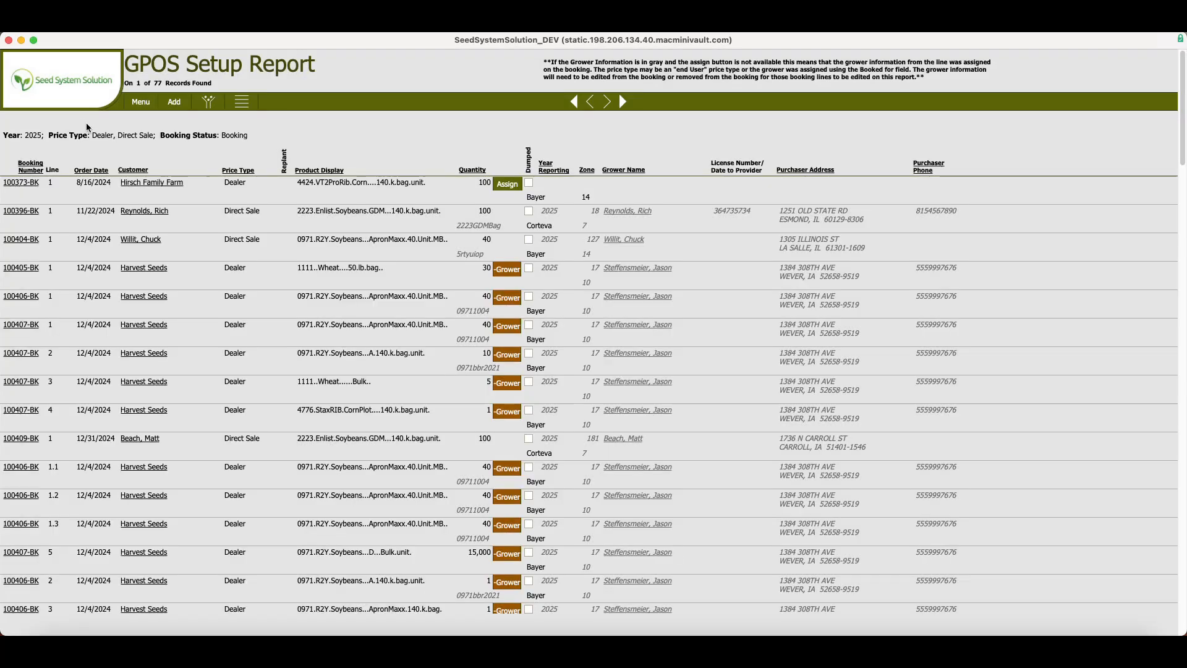
Review the report's available filters, including the Yes/No choices for Applied, without changing any filter.
left_click(210, 102)
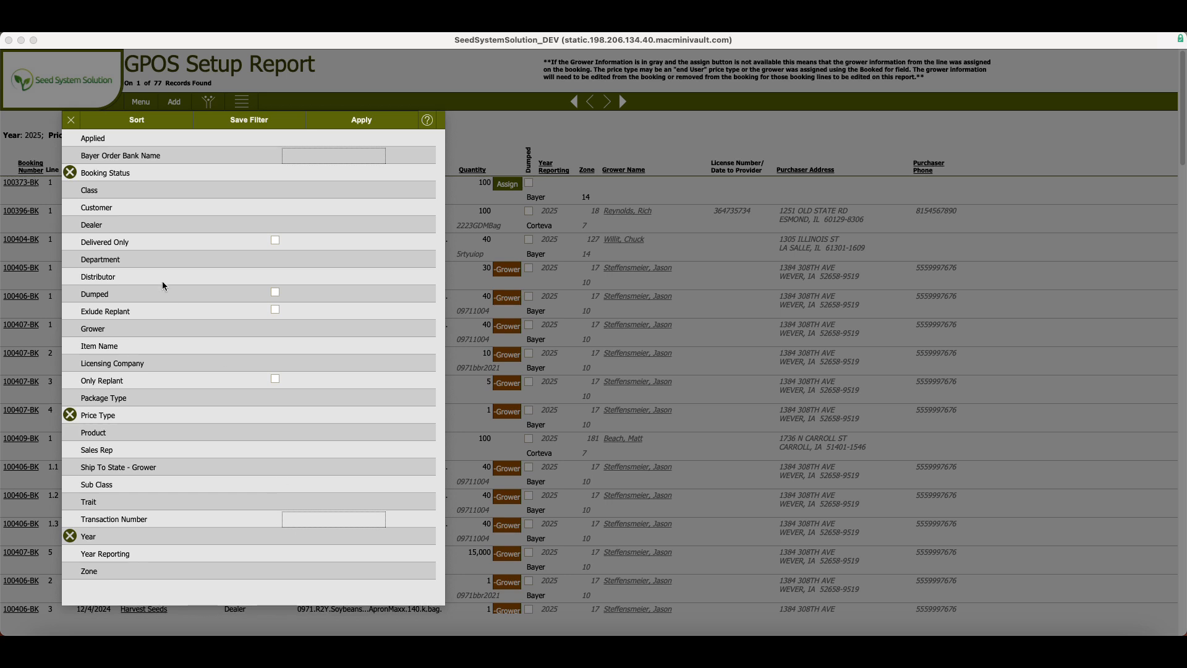
left_click(98, 139)
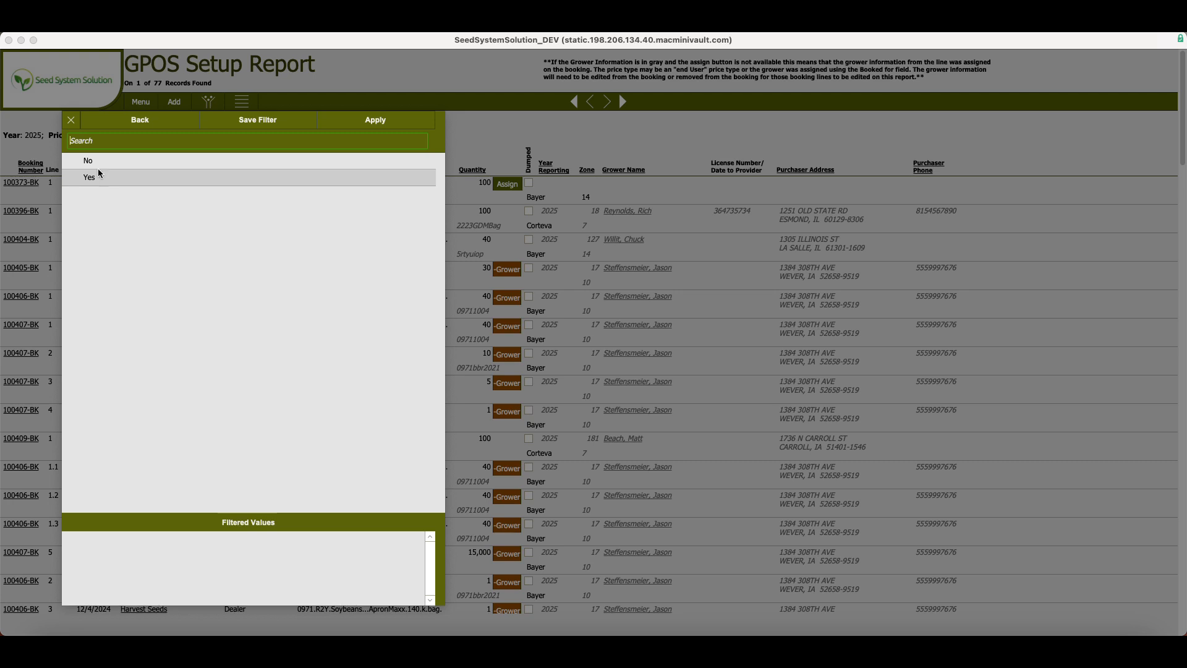
left_click(144, 121)
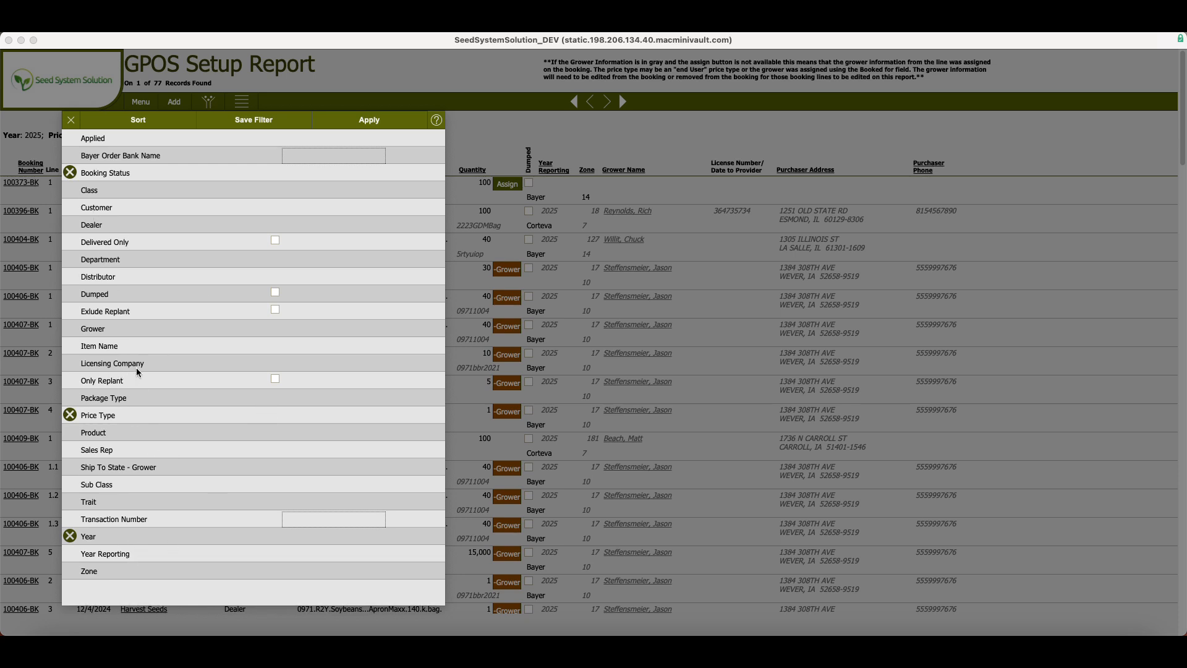
left_click(70, 121)
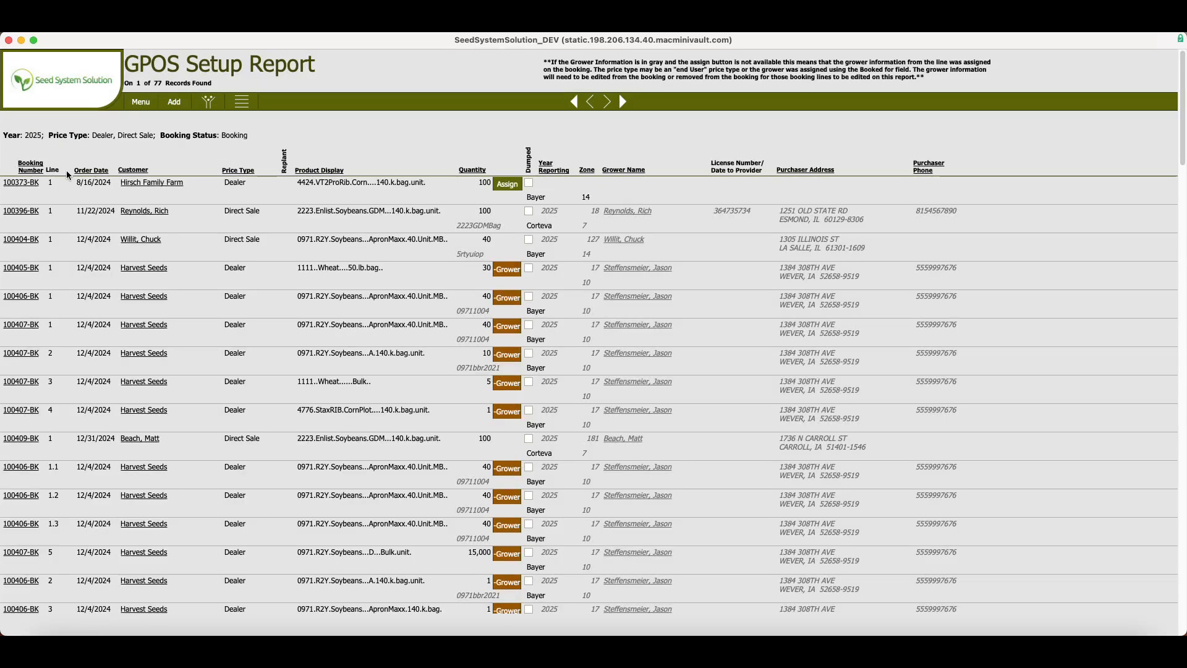
left_click(199, 108)
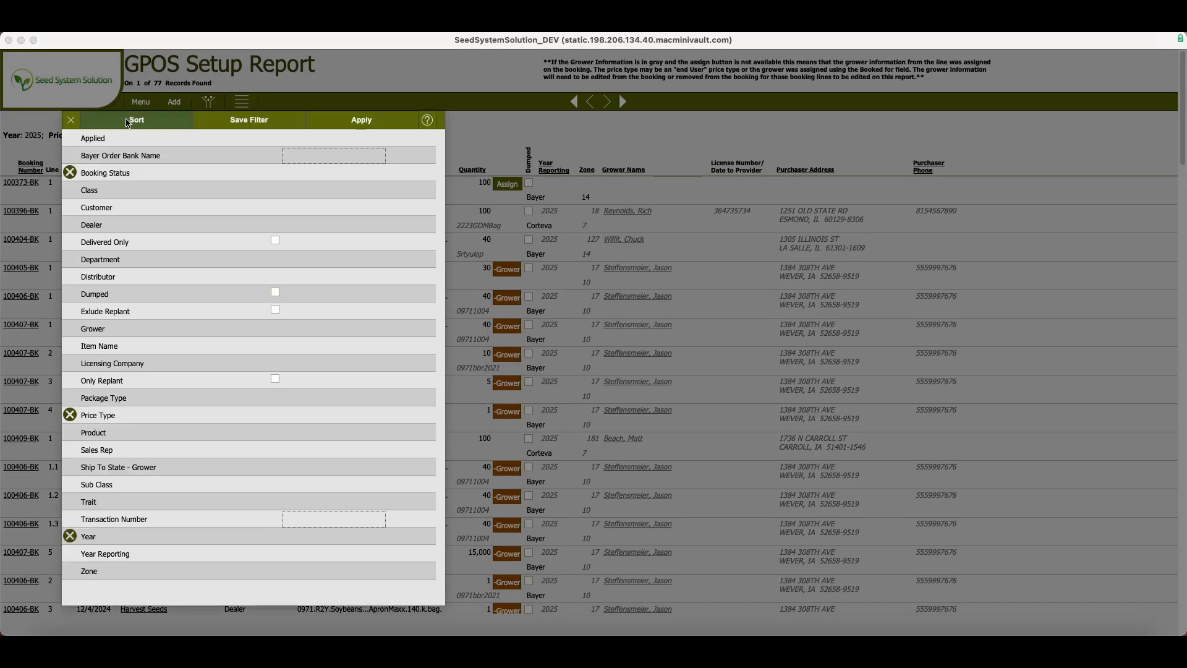
left_click(70, 120)
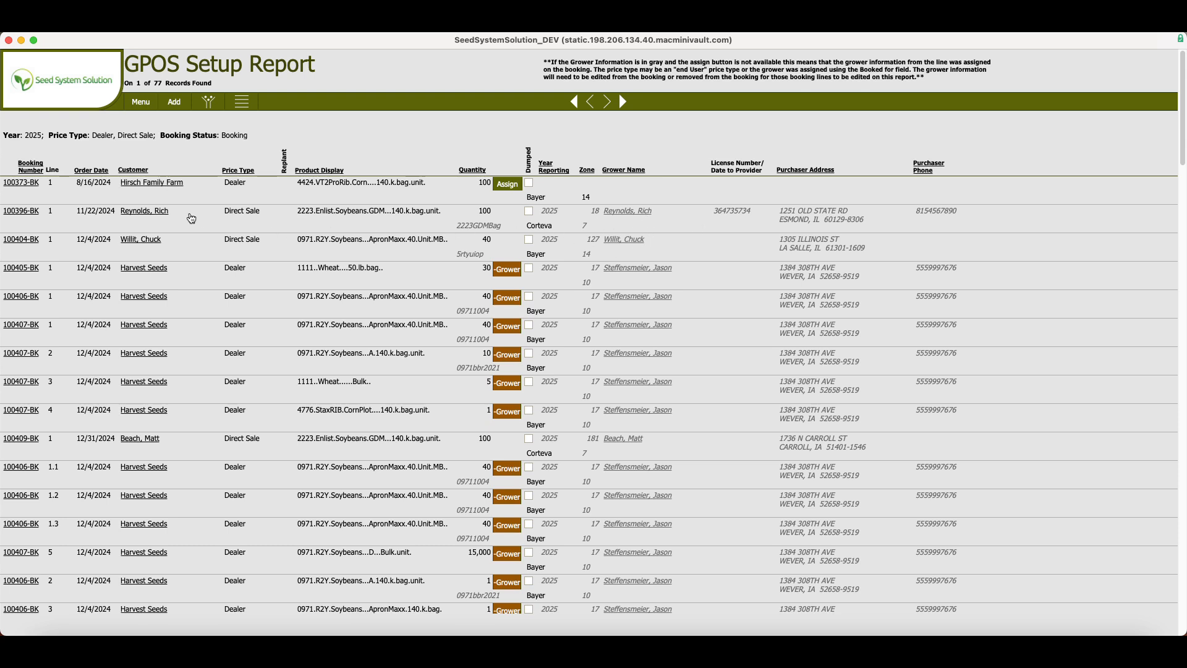
Inspect the direct-sale booking dated 11/22/2024 and its price type choices, and return to the report.
left_click(23, 214)
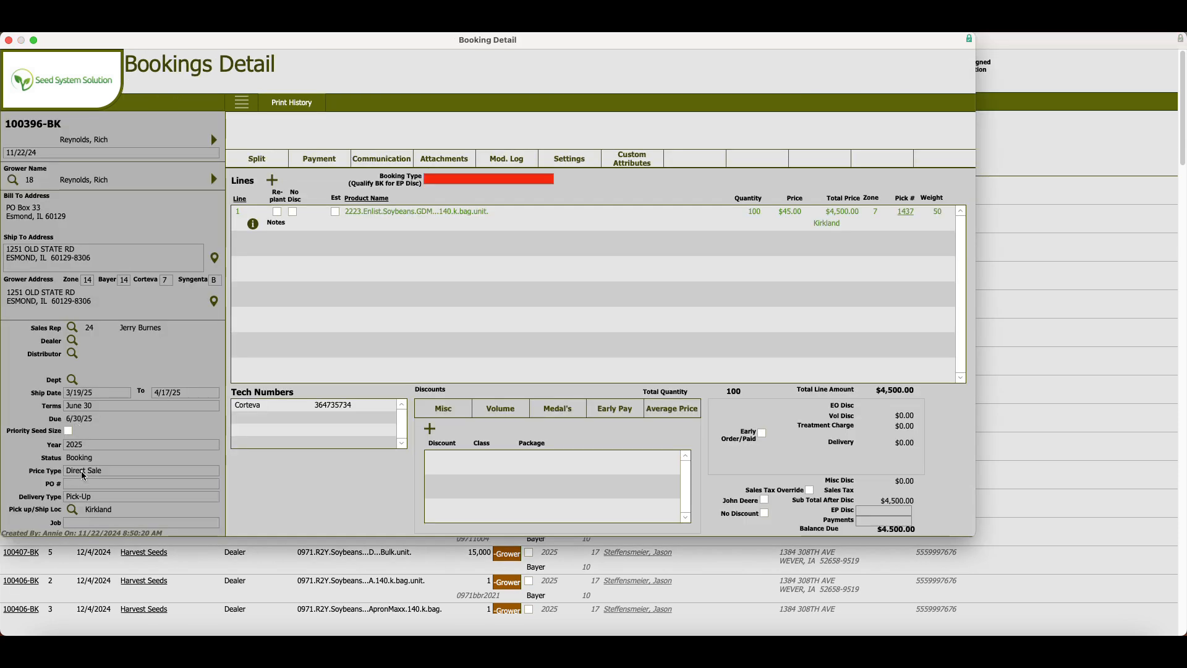
left_click(82, 473)
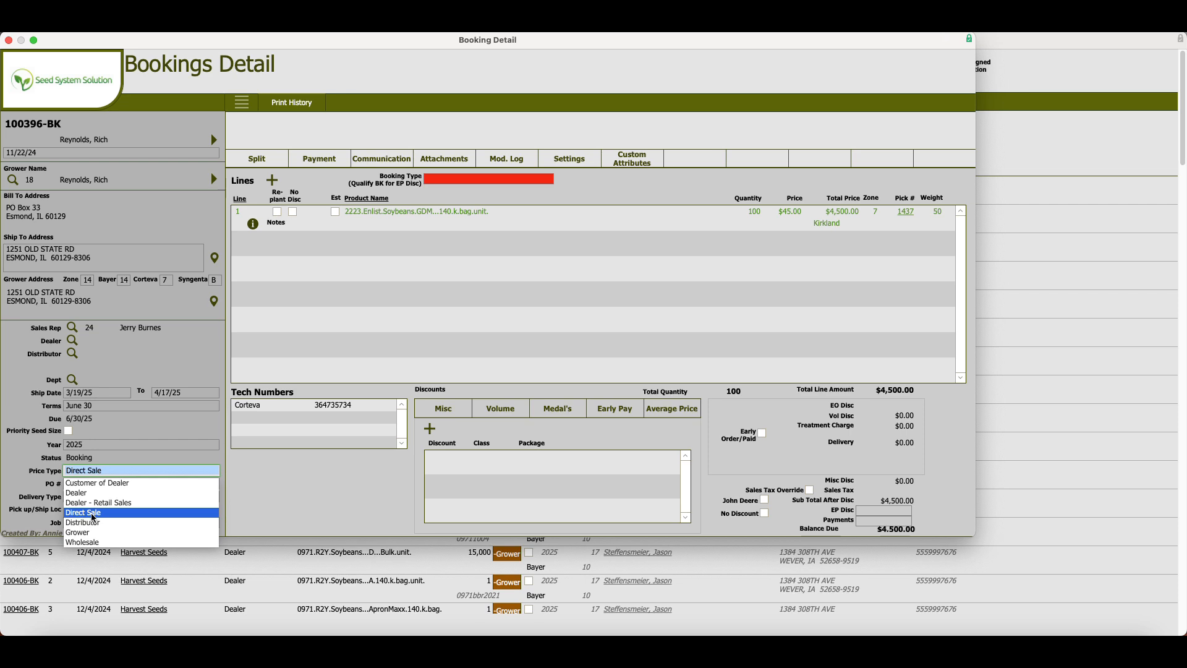
left_click(83, 87)
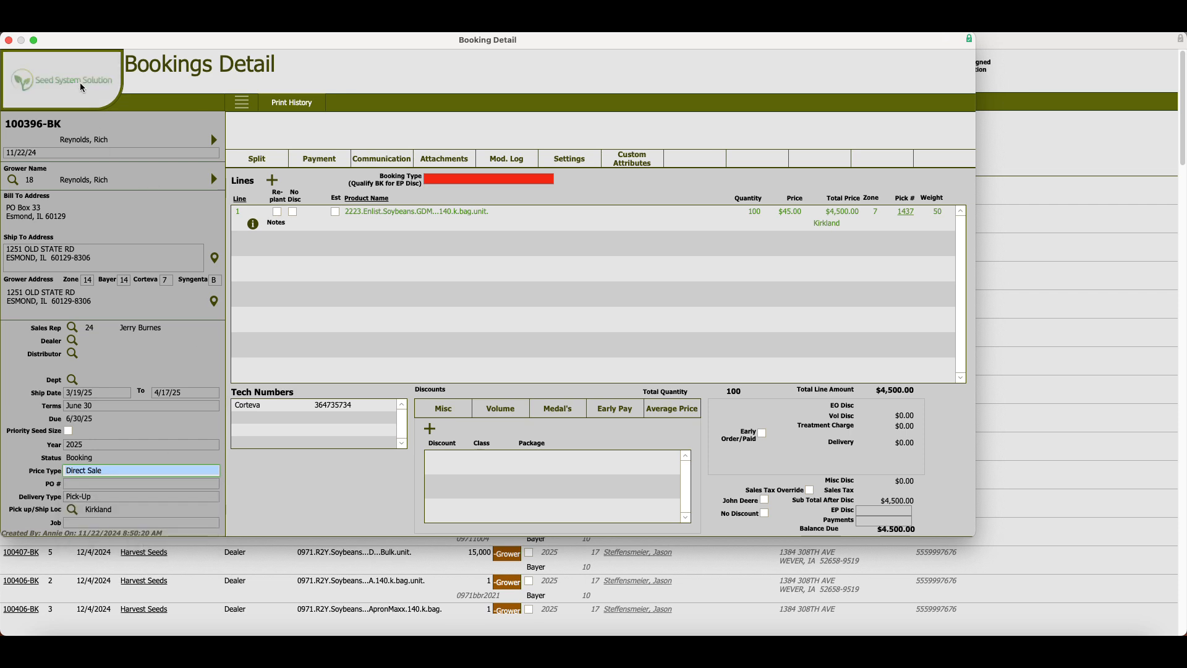
left_click(82, 88)
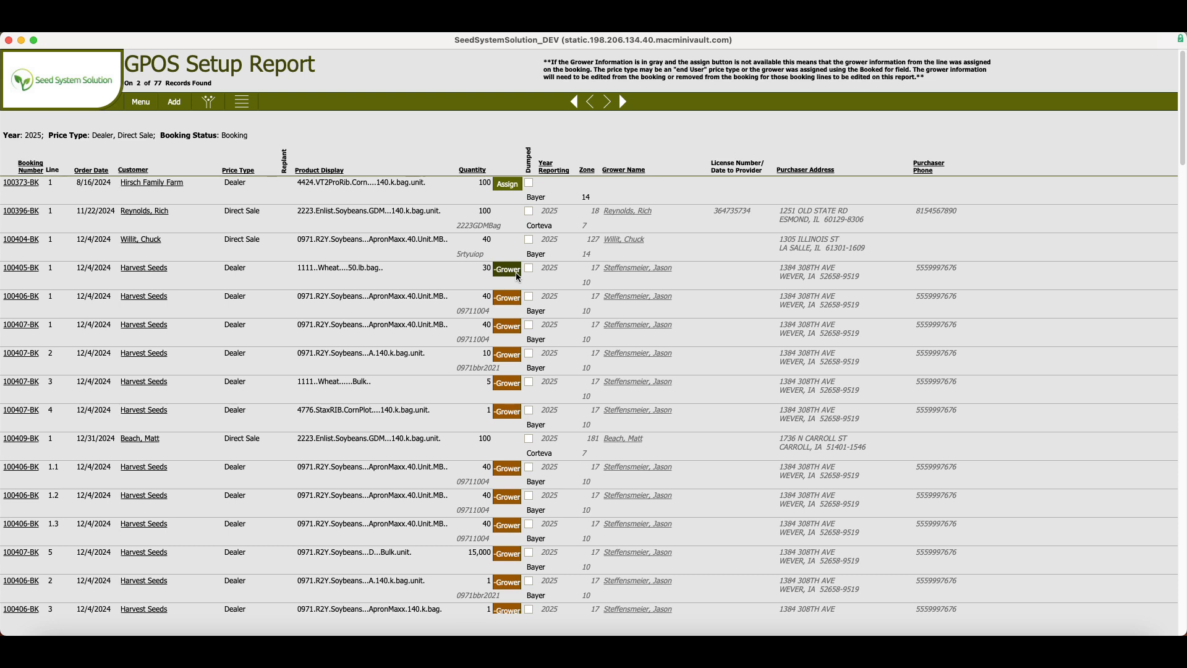
Remove the booking-level grower from the Harvest Seeds booking for 50 lb bagged wheat, checking the booking's detail before and after.
left_click(13, 271)
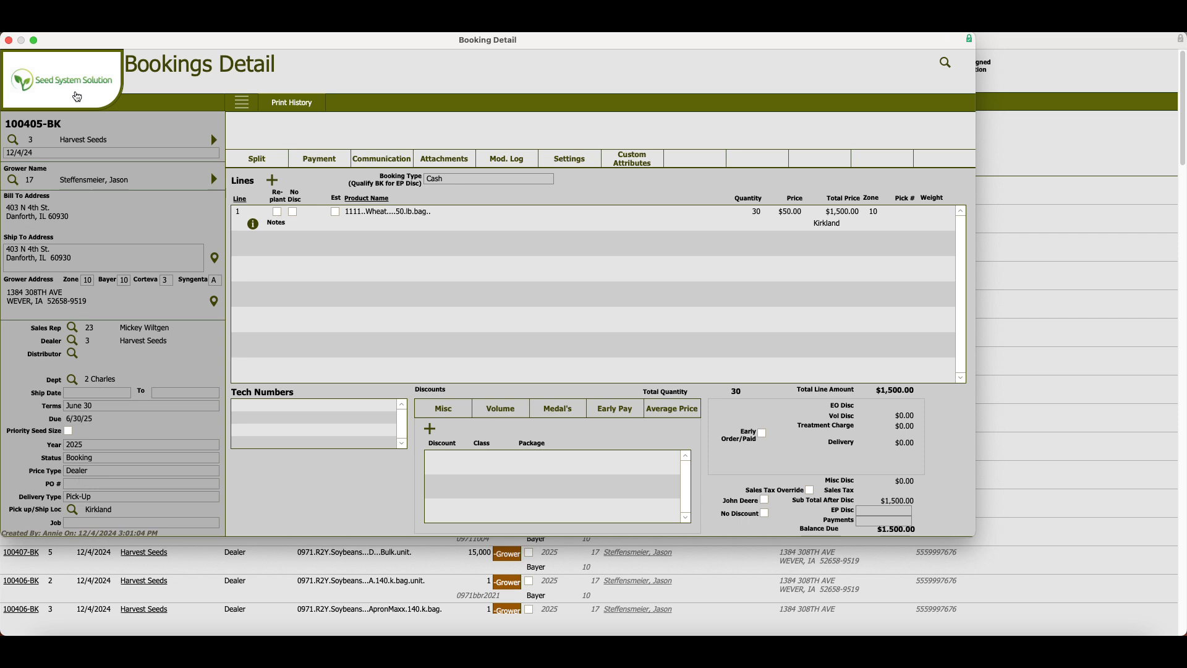
left_click(76, 96)
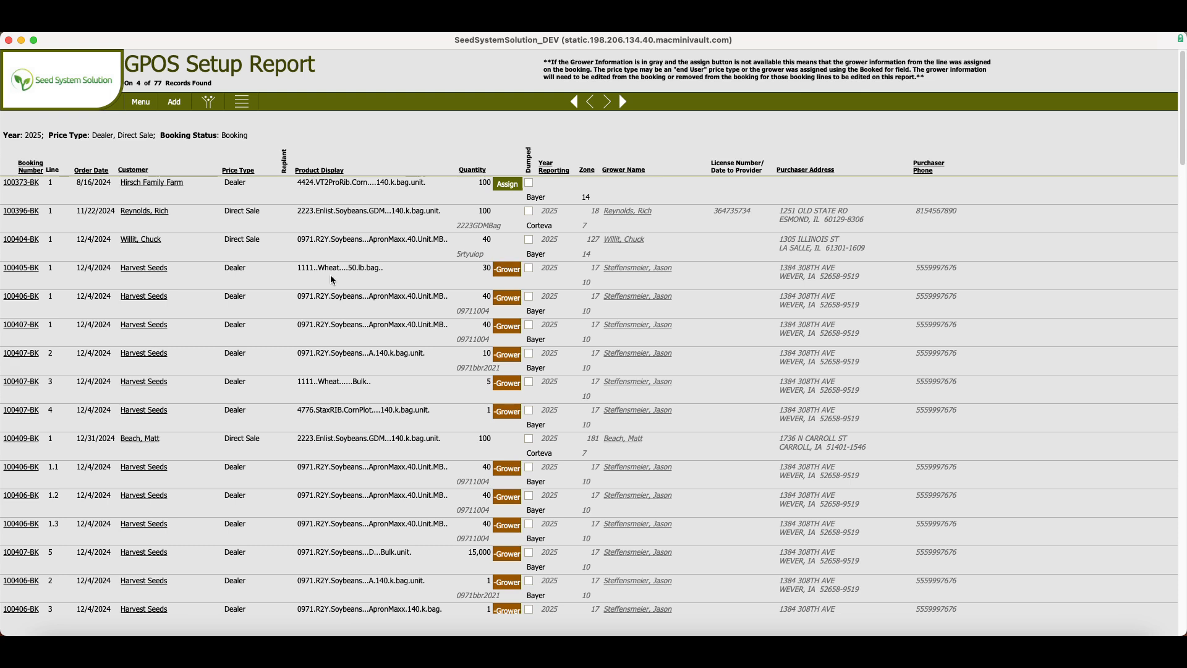
left_click(507, 274)
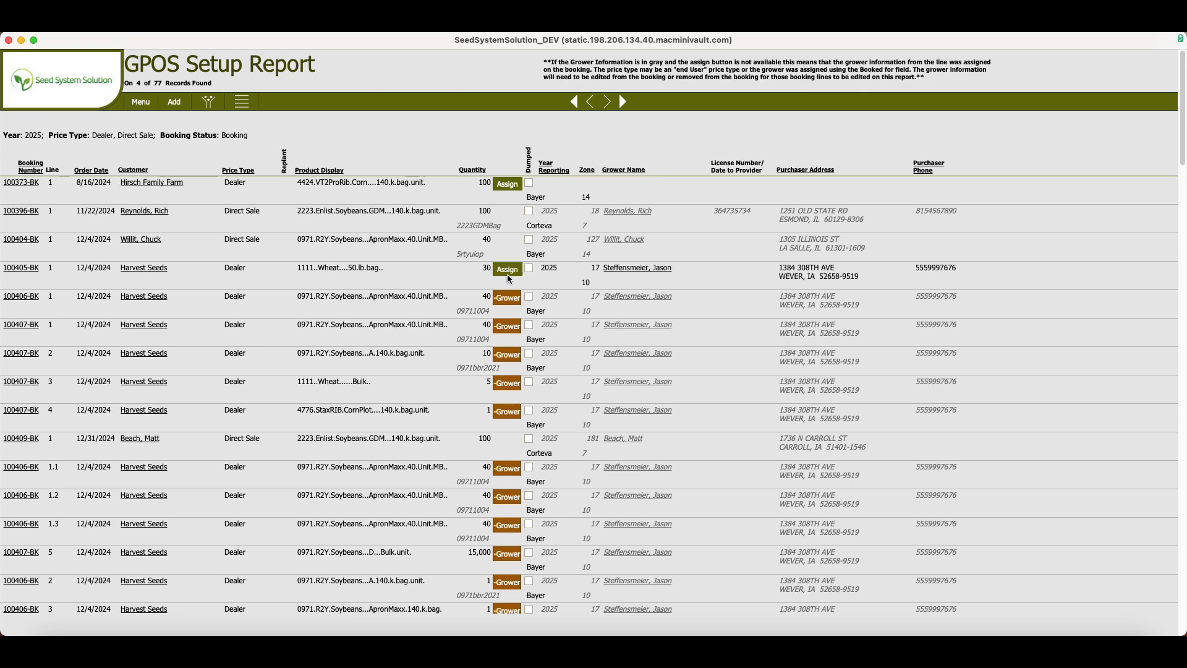
left_click(20, 270)
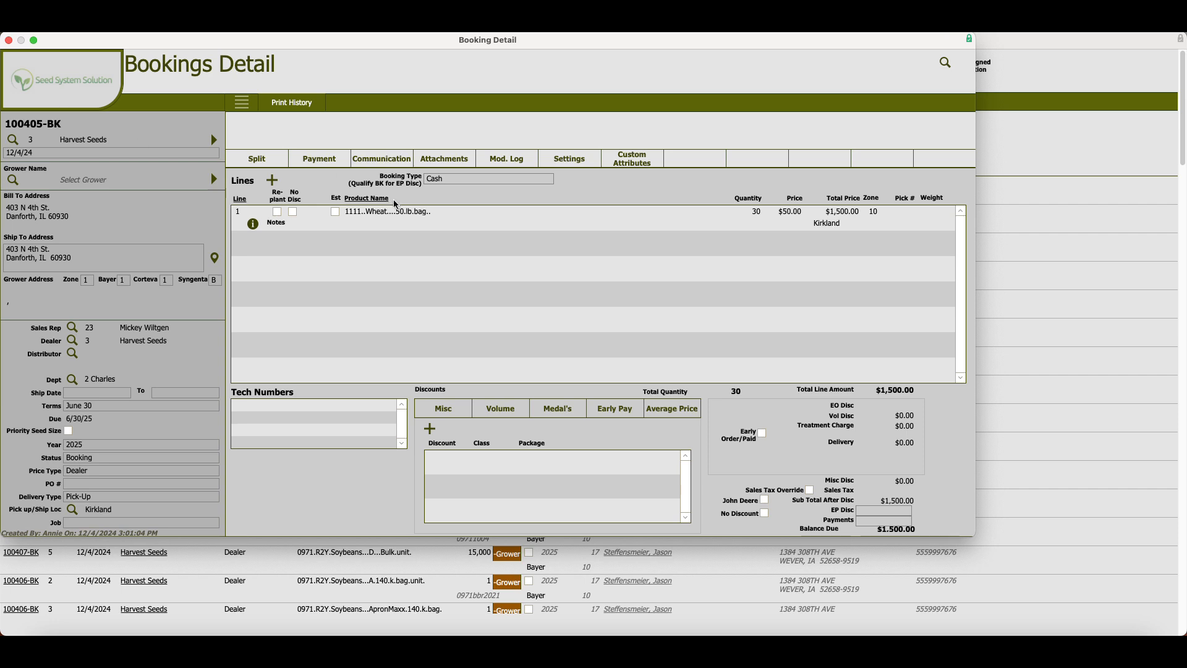
left_click(997, 290)
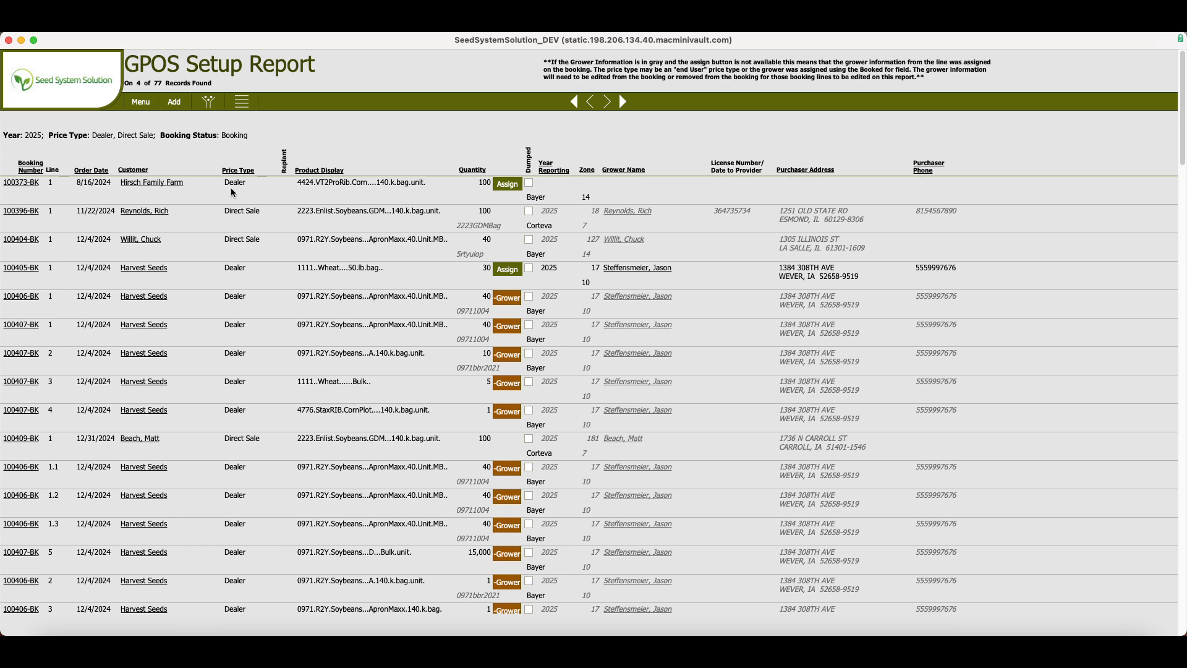
Assign a quantity of 10 of Hirsch Family Farm's 4424 VT2ProRib corn line to the last grower in the lookup list.
left_click(493, 188)
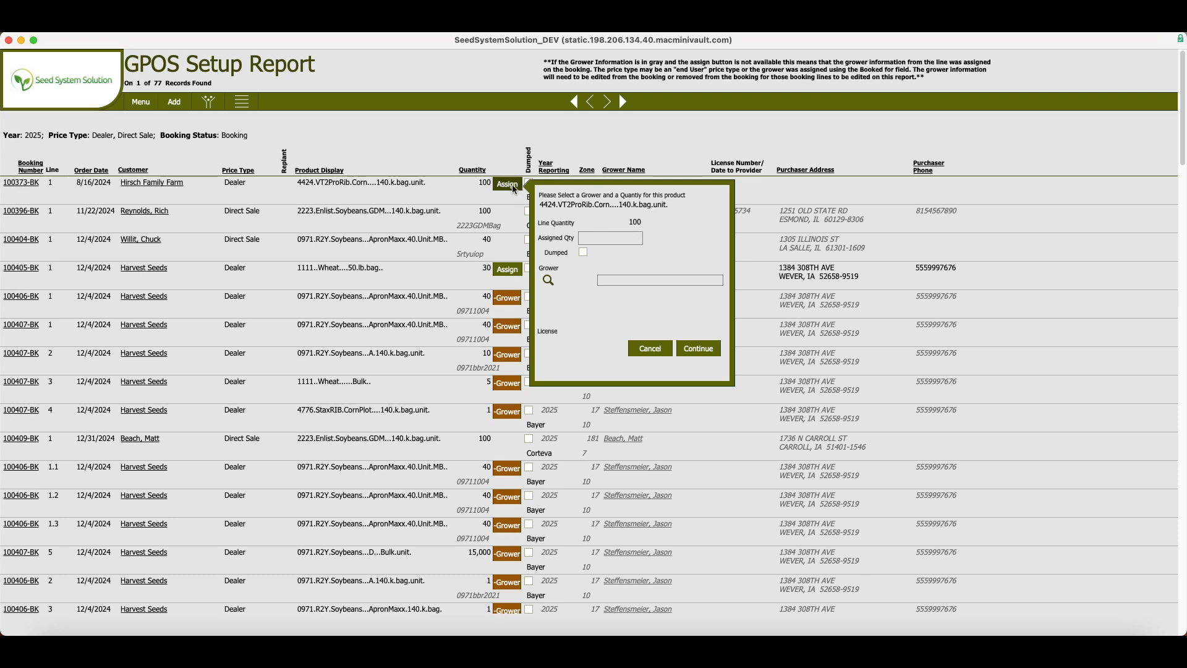
left_click(609, 239)
type("10")
left_click(547, 279)
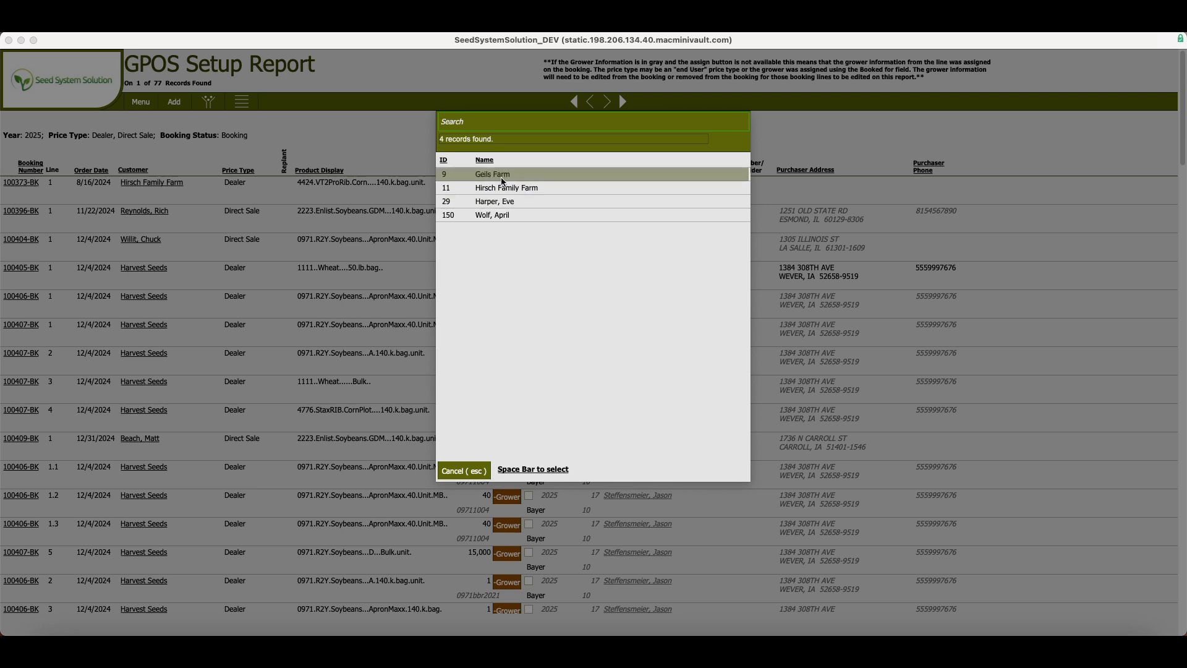
left_click(509, 216)
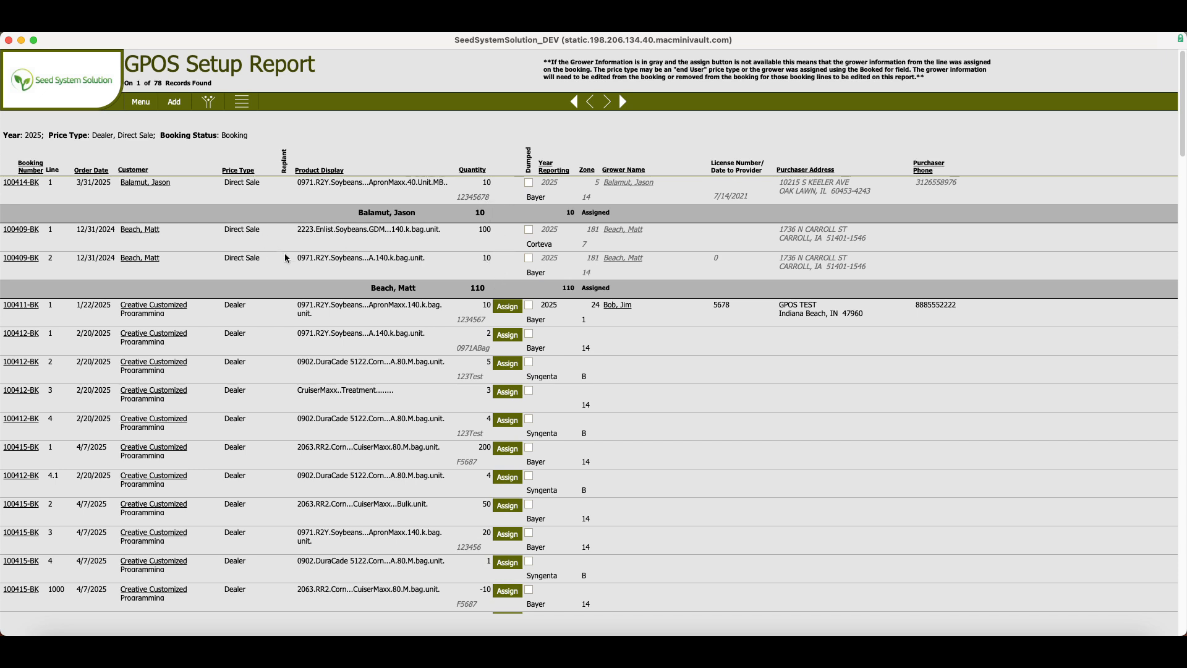
Assign the remaining 90 units of Hirsch Family Farm's 4424 VT2ProRib corn line as dumped.
scroll(285, 254, "down", 1)
scroll(306, 280, "down", 12)
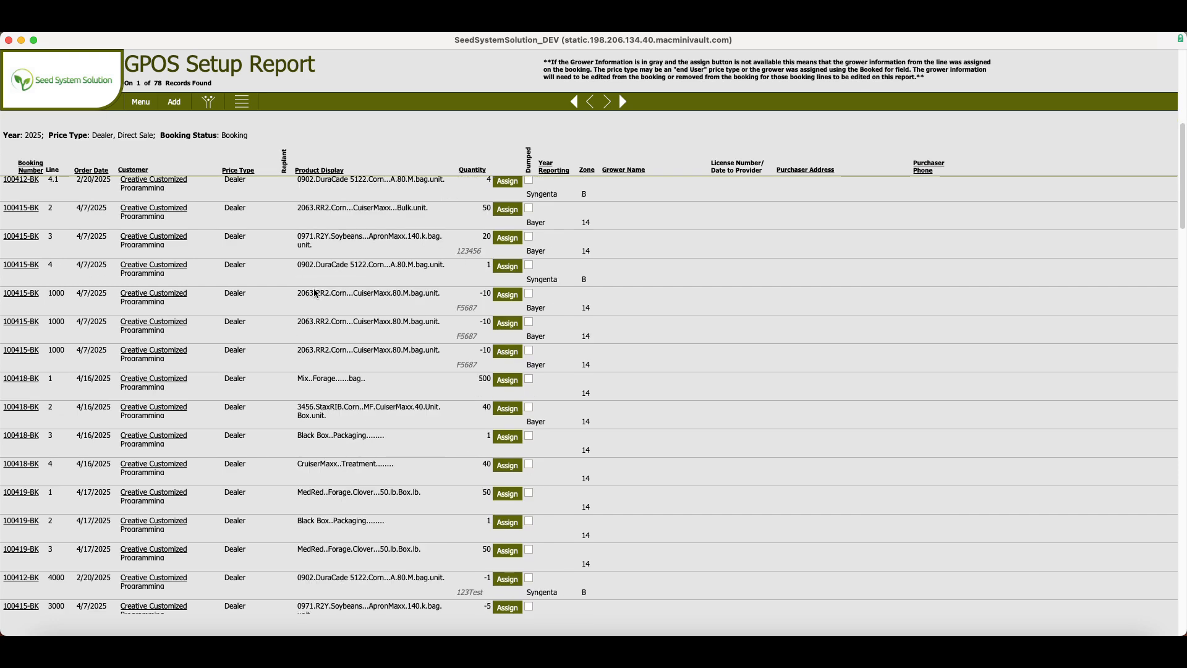
scroll(315, 312, "down", 12)
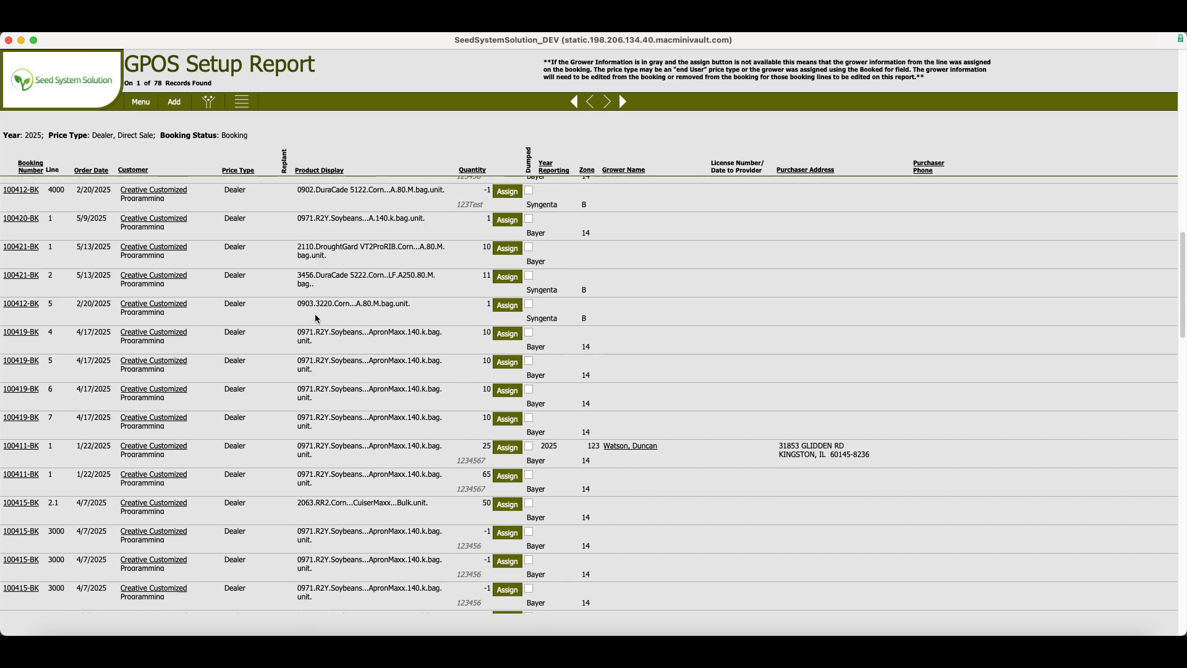
scroll(314, 322, "down", 20)
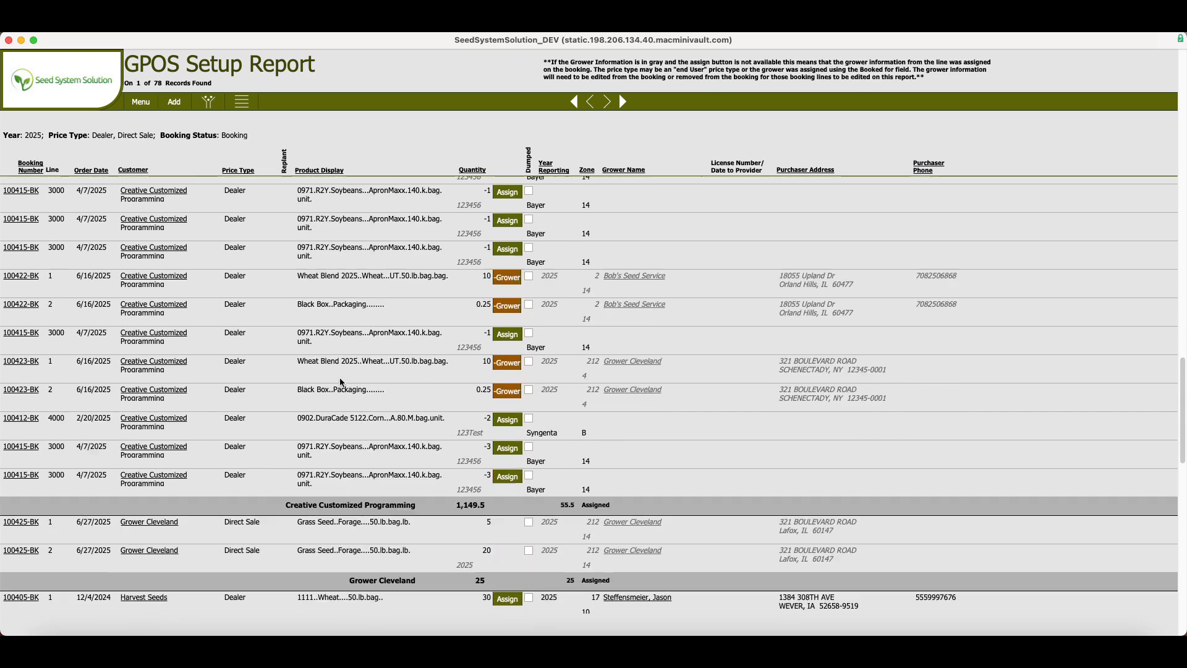
scroll(363, 399, "down", 11)
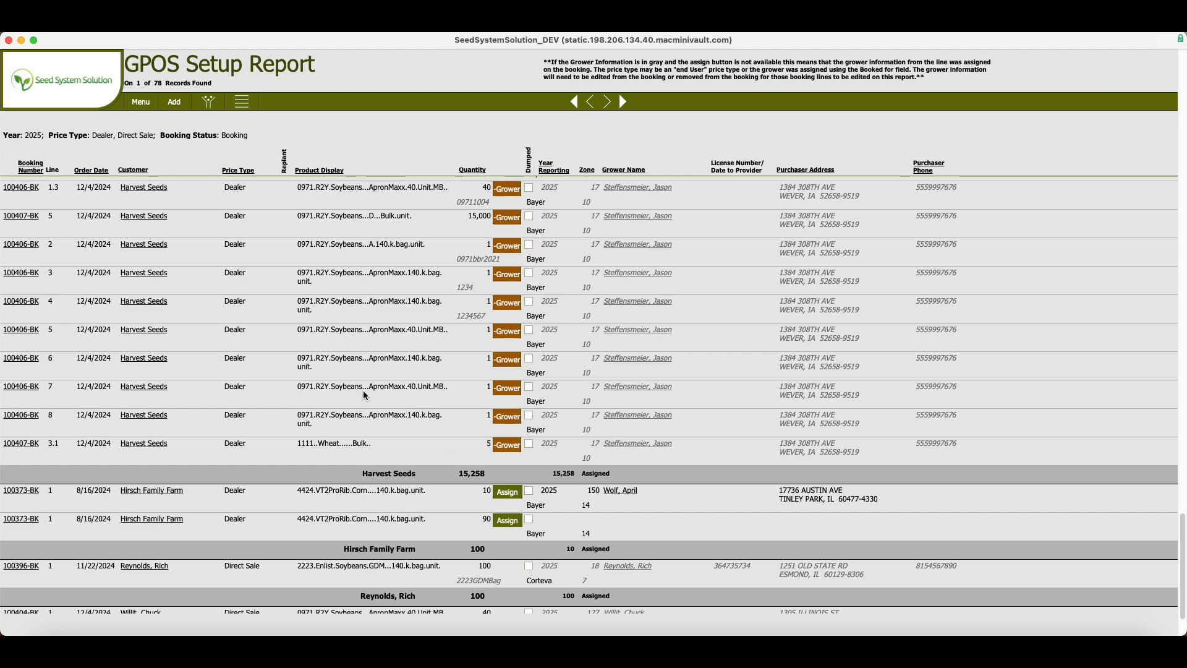
scroll(387, 406, "down", 1)
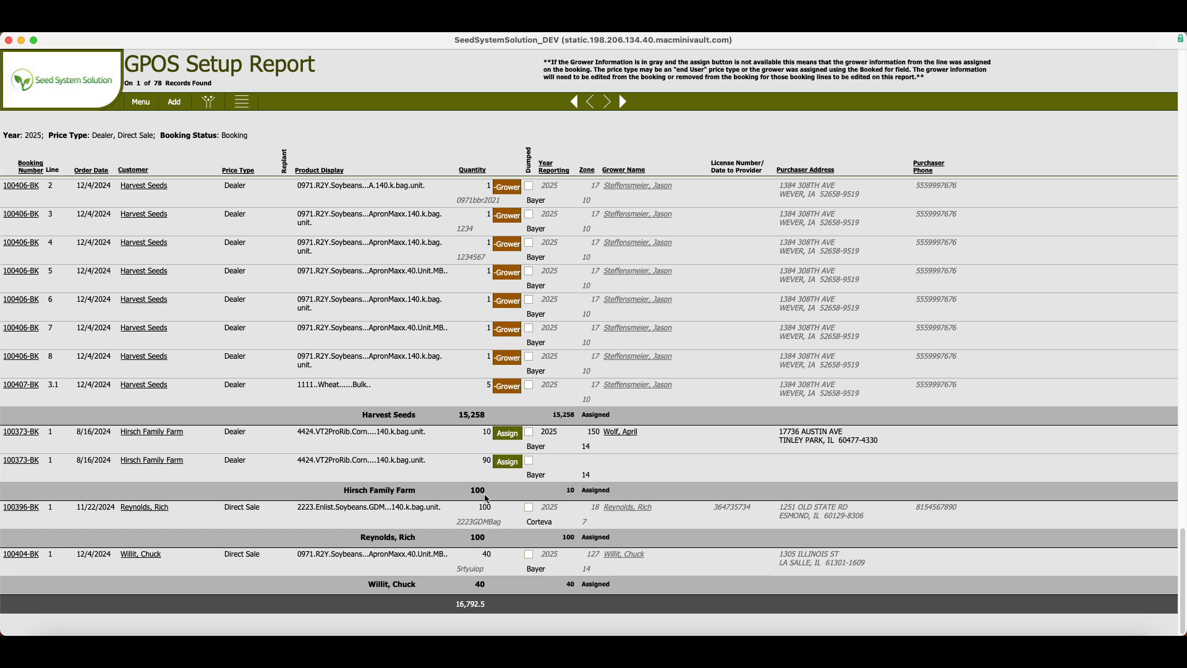
left_click(507, 462)
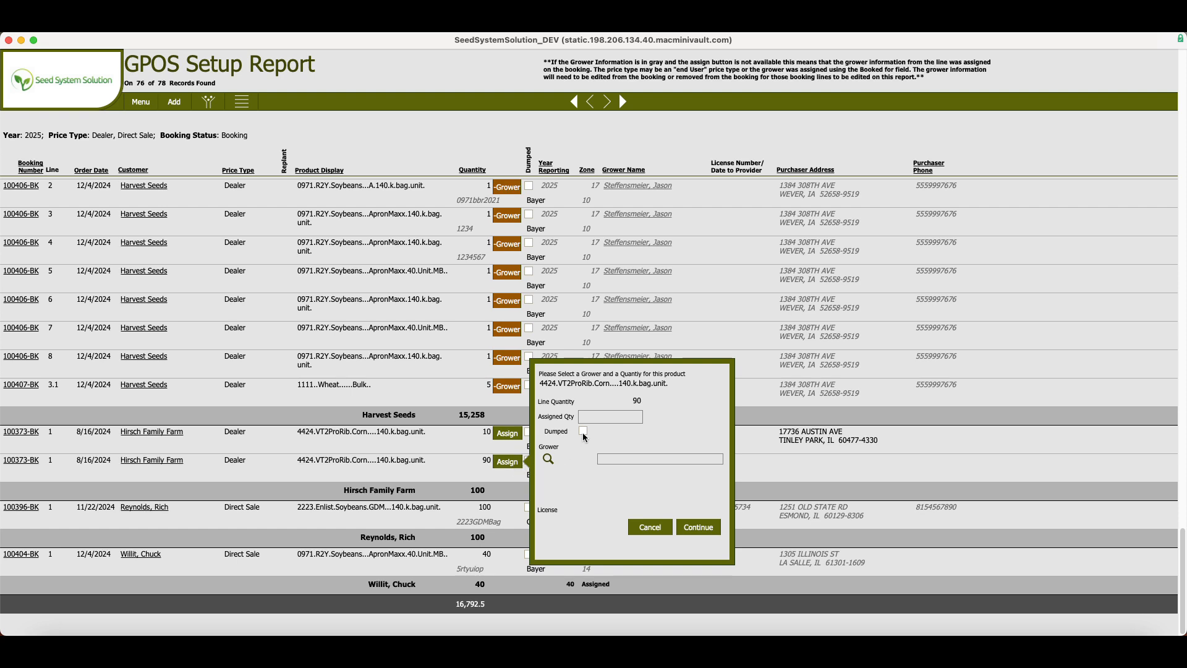
left_click(603, 419)
type("90")
left_click(583, 431)
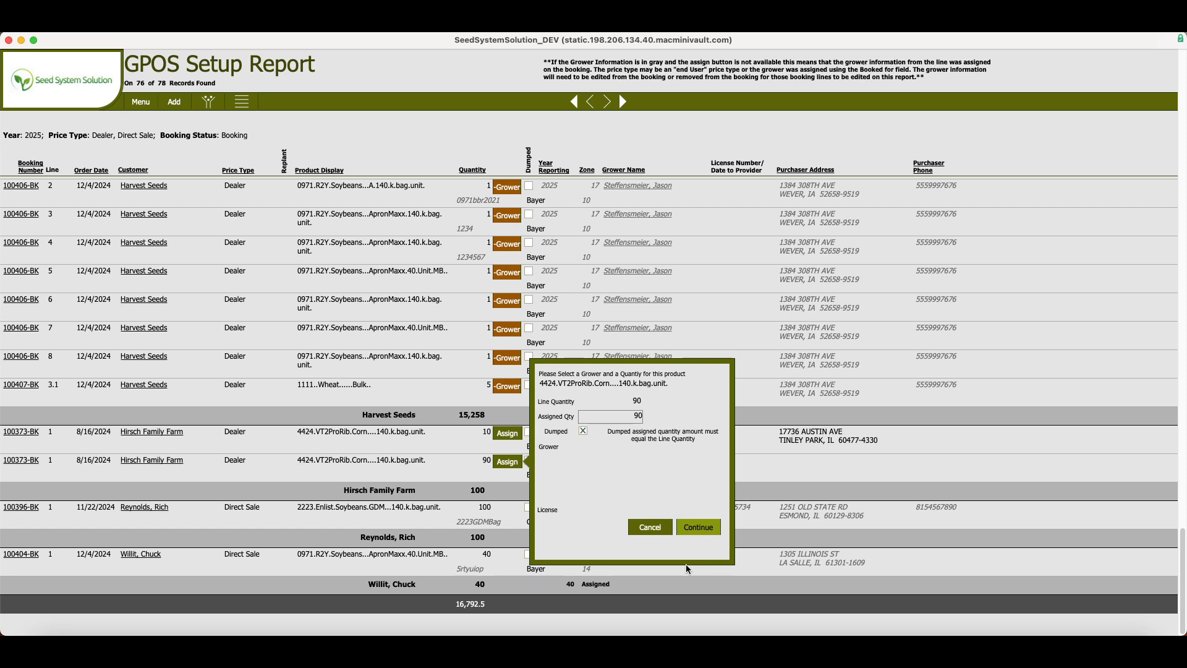
left_click(688, 527)
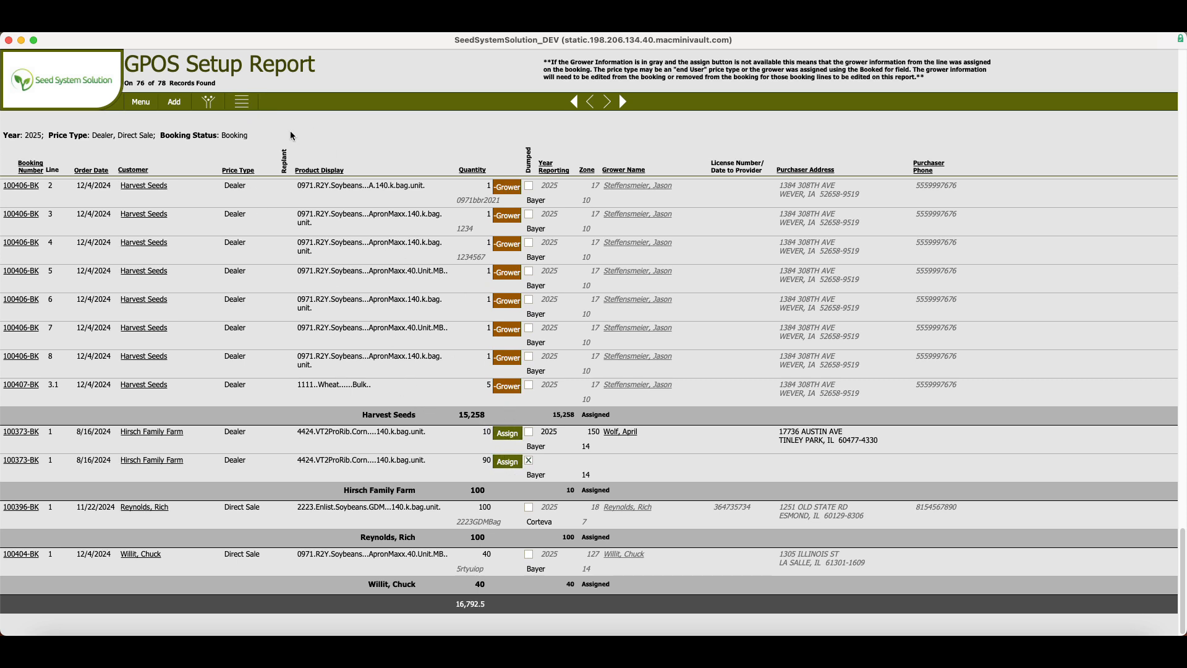
Open a blank new customer entry from the report and view its price type options.
left_click(243, 105)
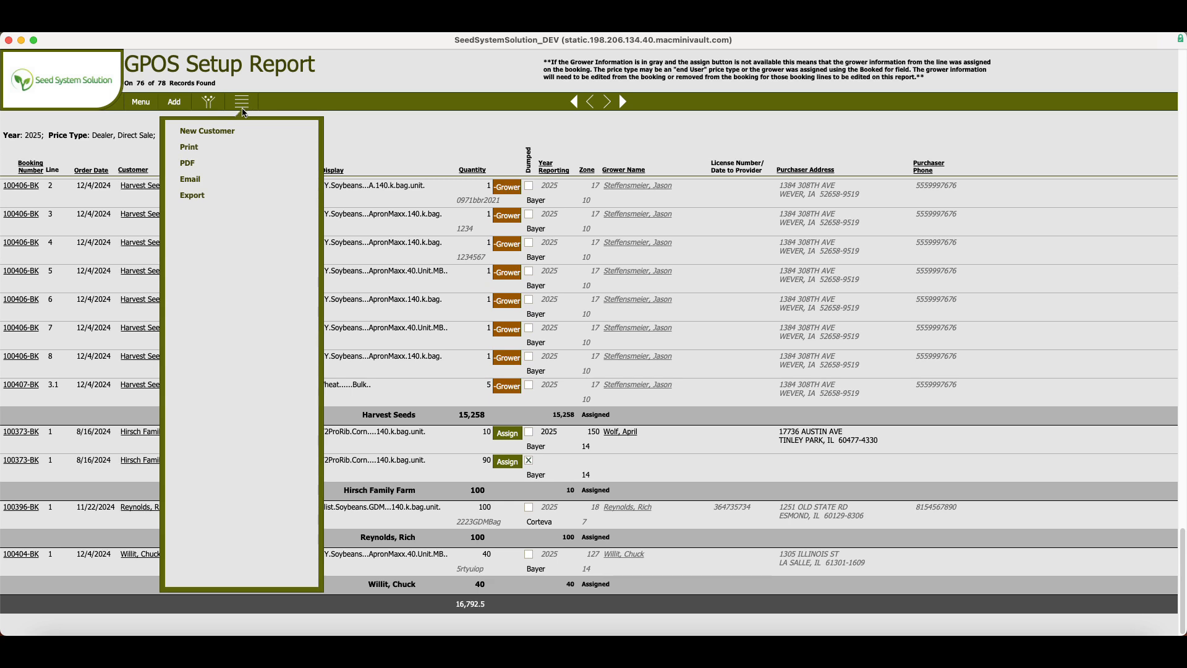
left_click(215, 132)
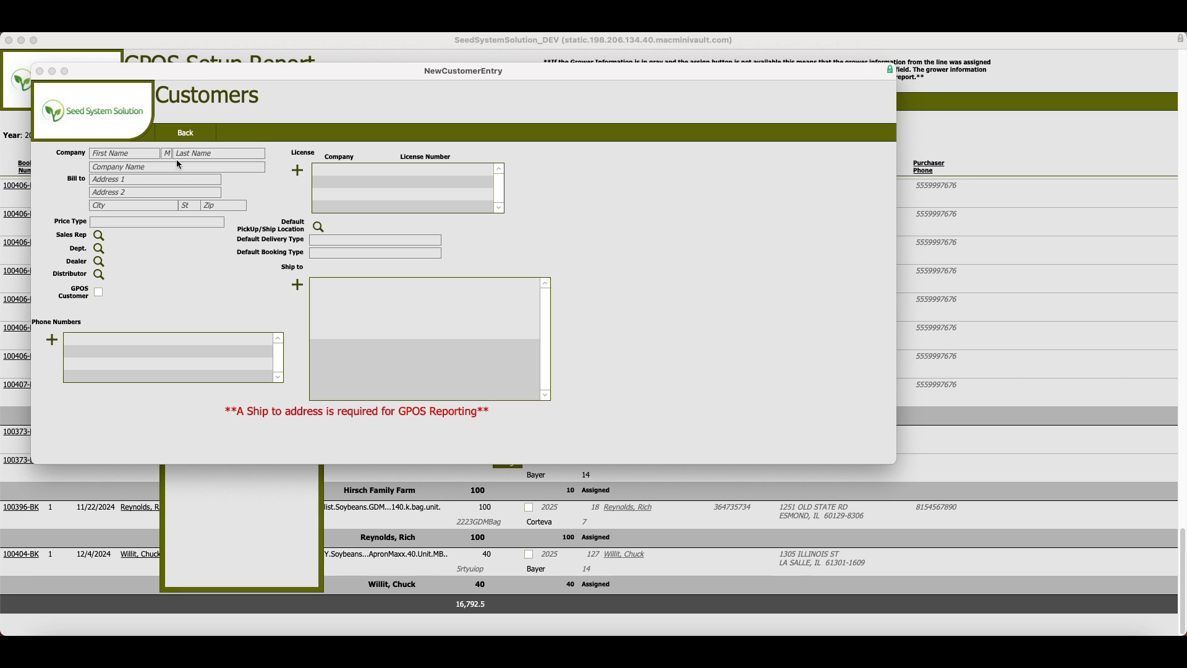
left_click(141, 224)
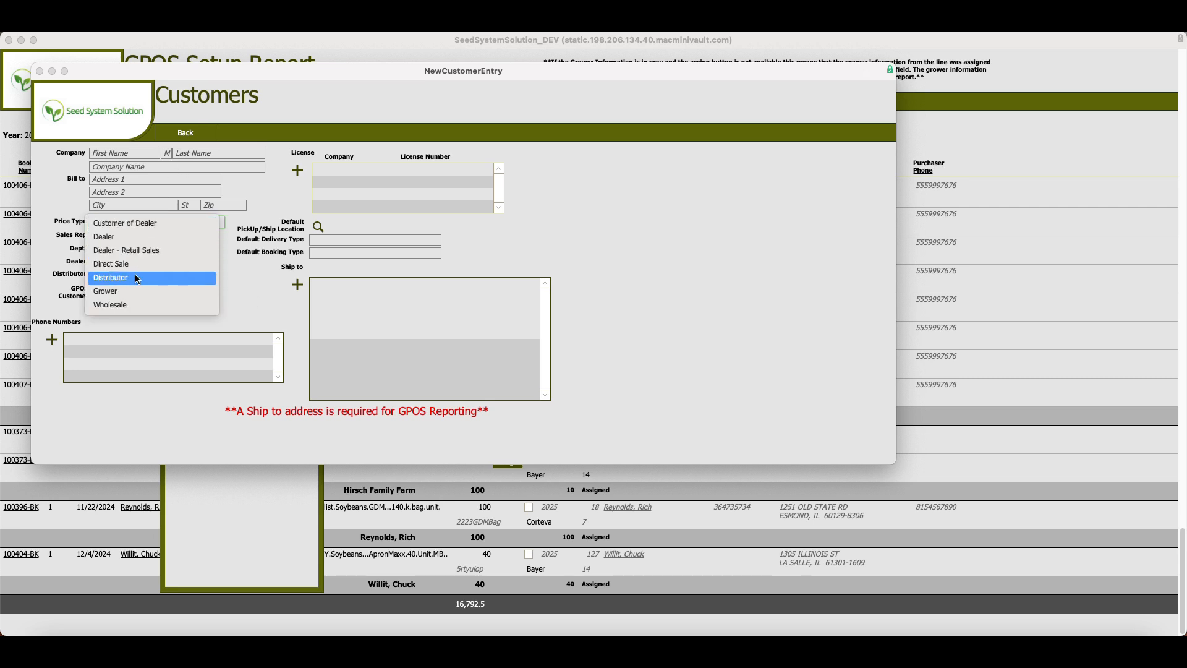
left_click(124, 154)
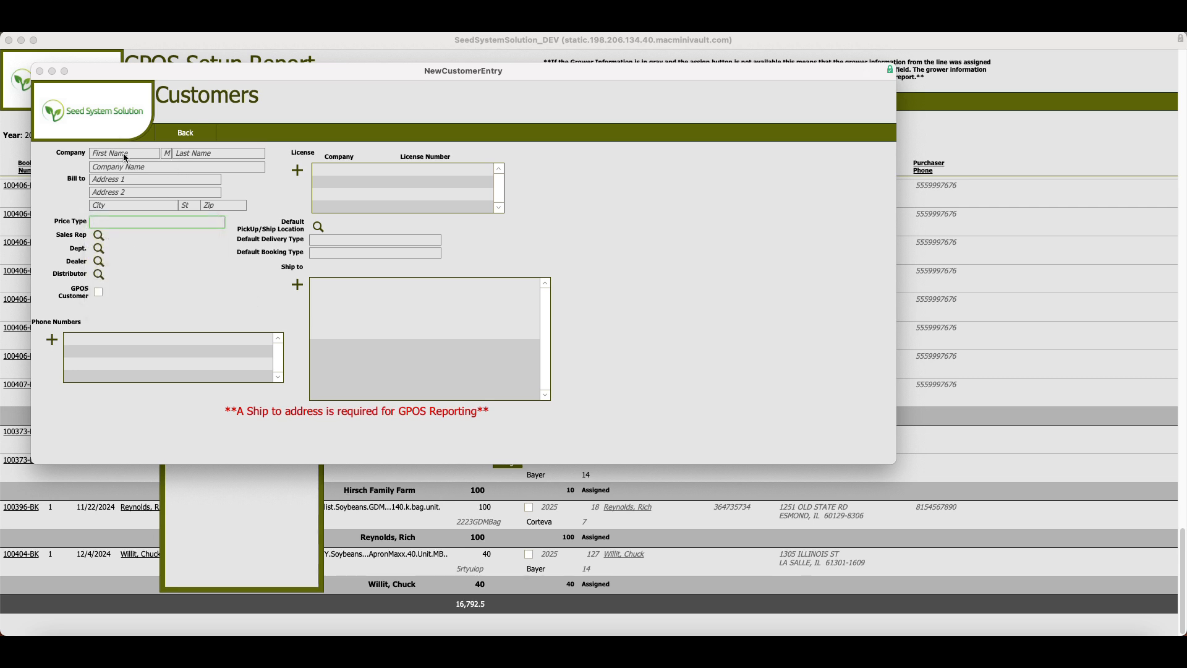
Enter the new customer's first and last name and set the price type to Customer of Dealer.
left_click(122, 152)
type("Jim")
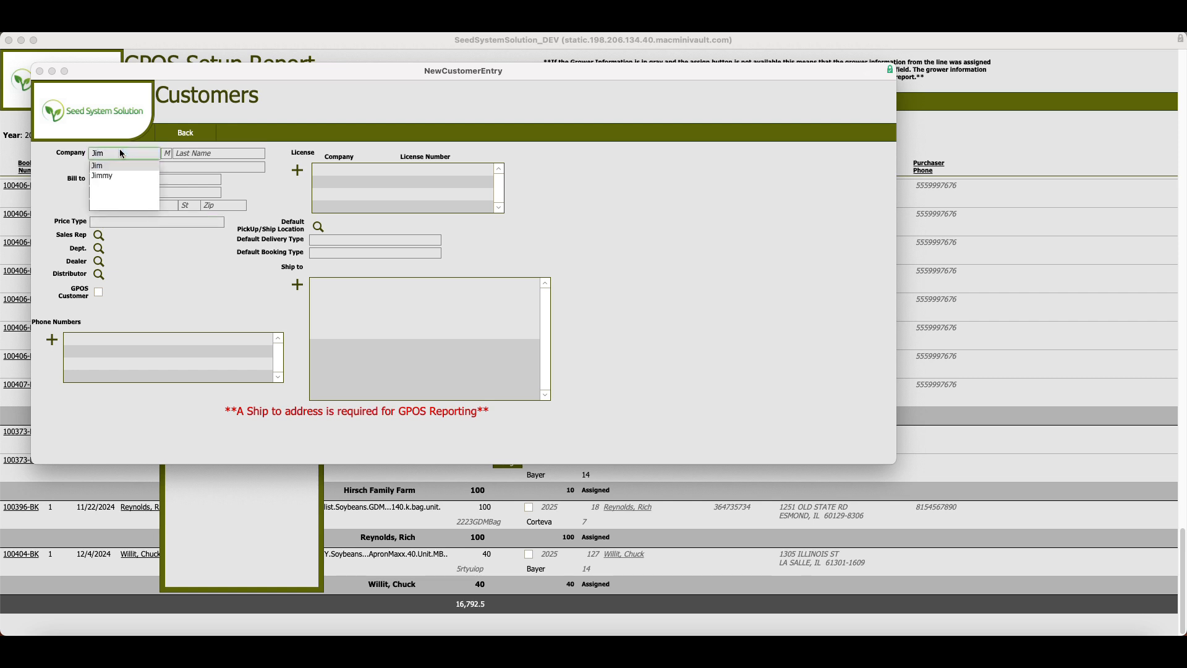
left_click(180, 153)
type("Doe")
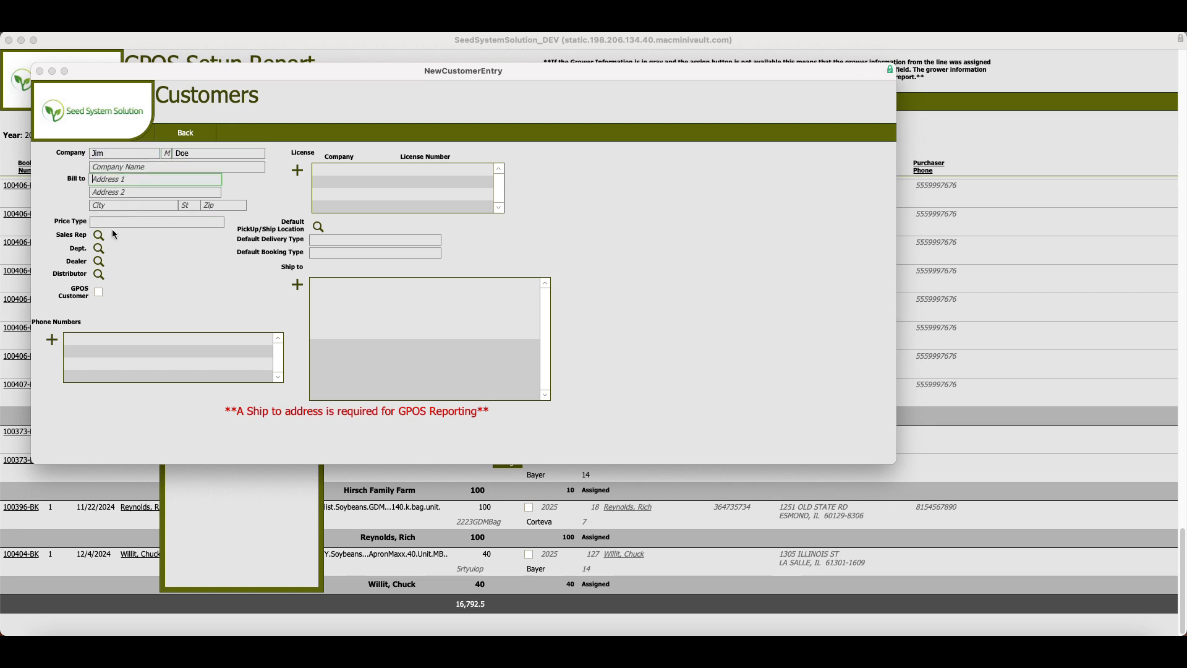
left_click(102, 225)
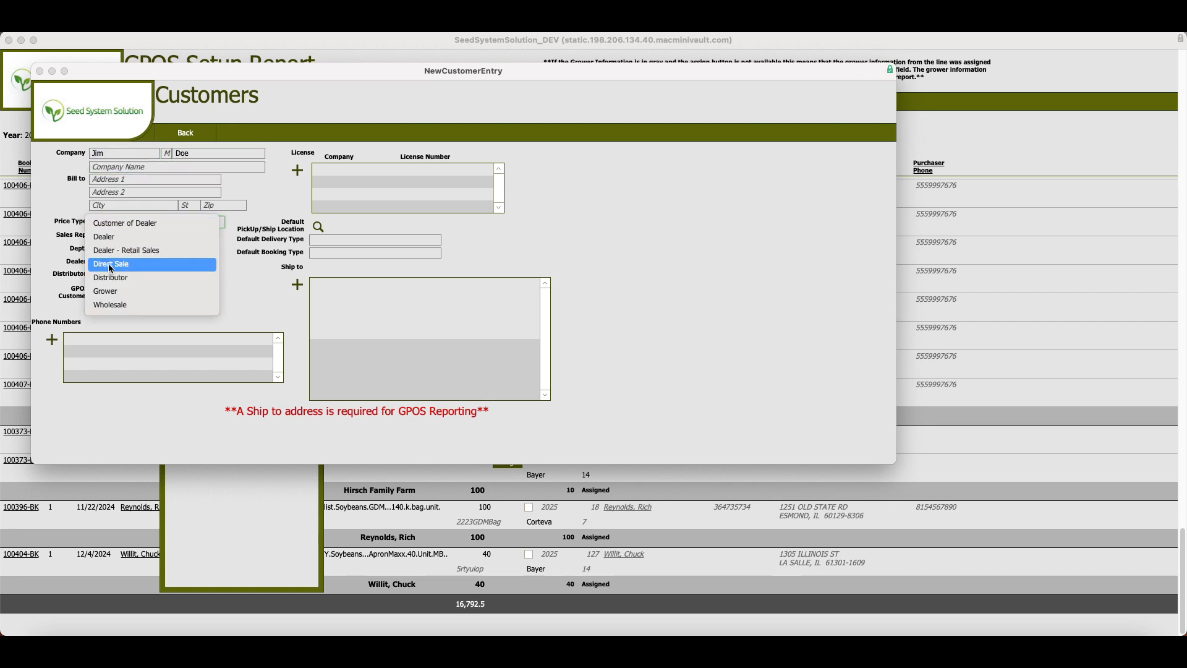
left_click(114, 227)
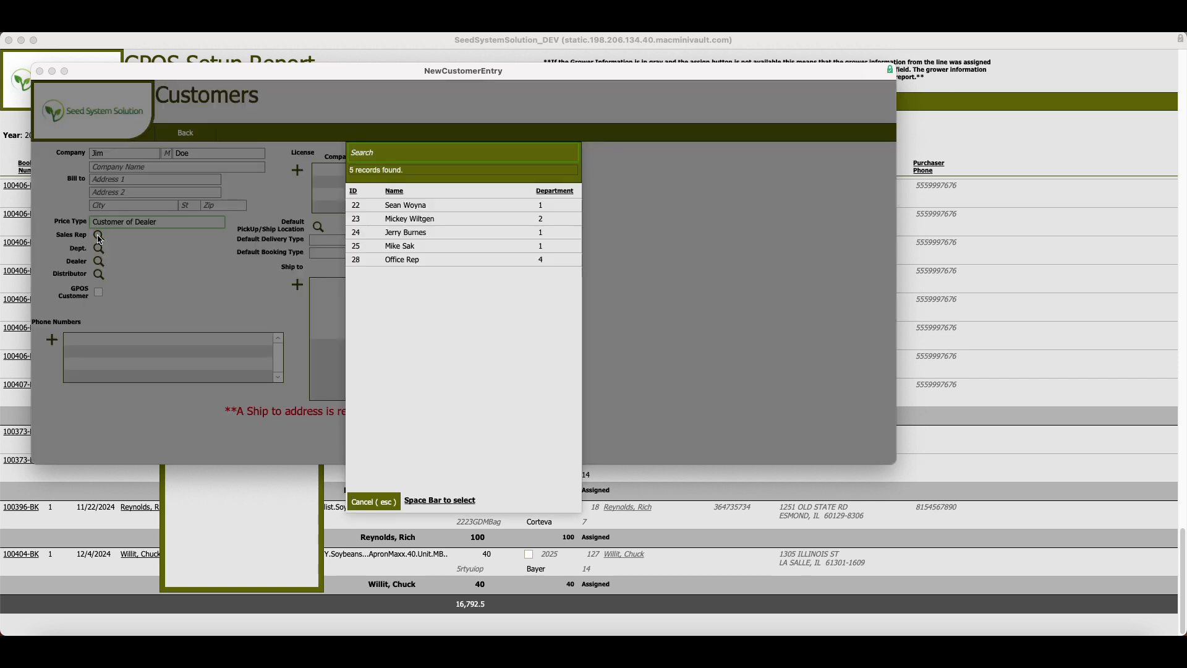
Assign Office Rep as the new customer's sales rep and Hirsch Family Farm as the dealer.
left_click(355, 261)
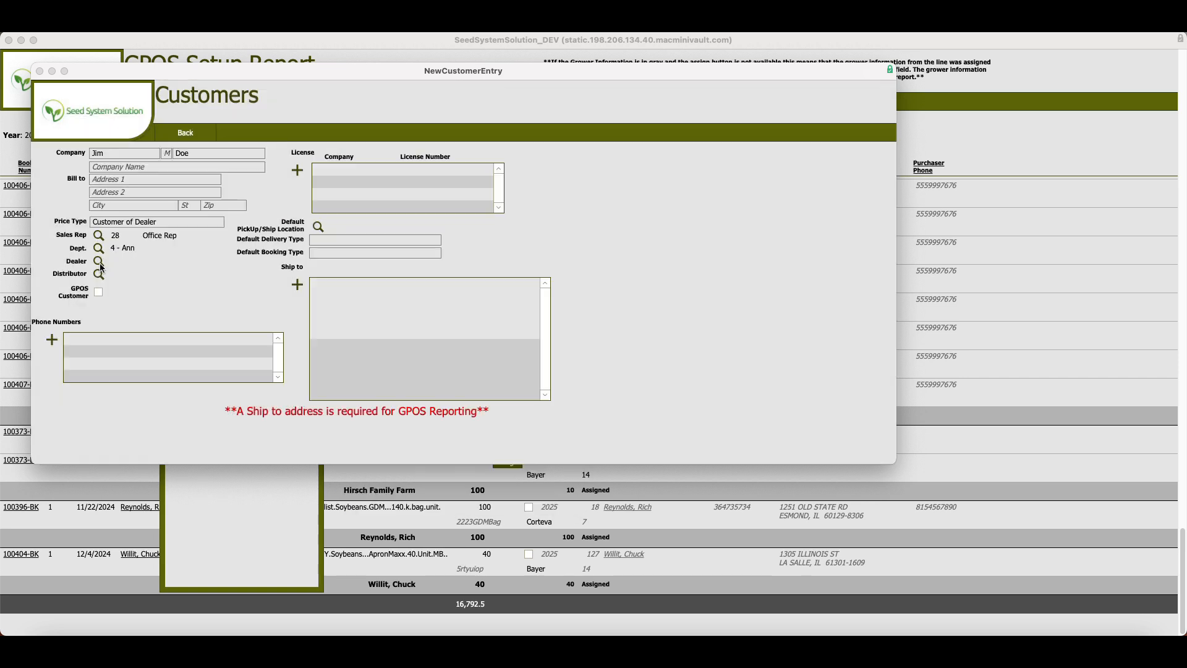
left_click(100, 264)
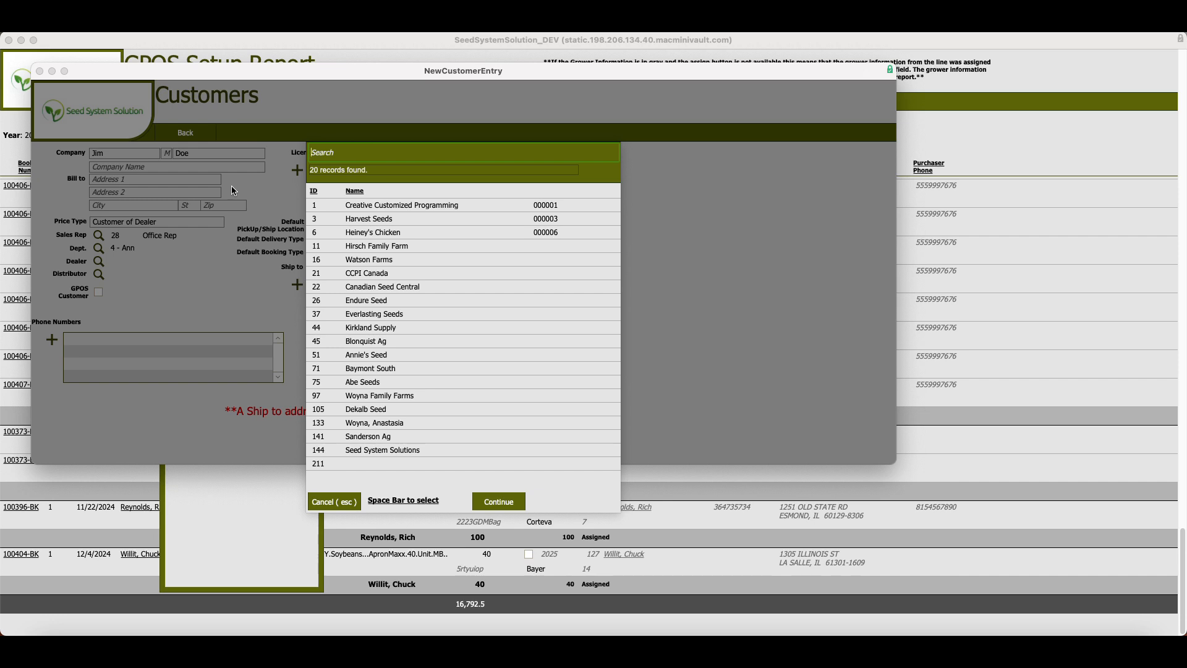
type("Hirs")
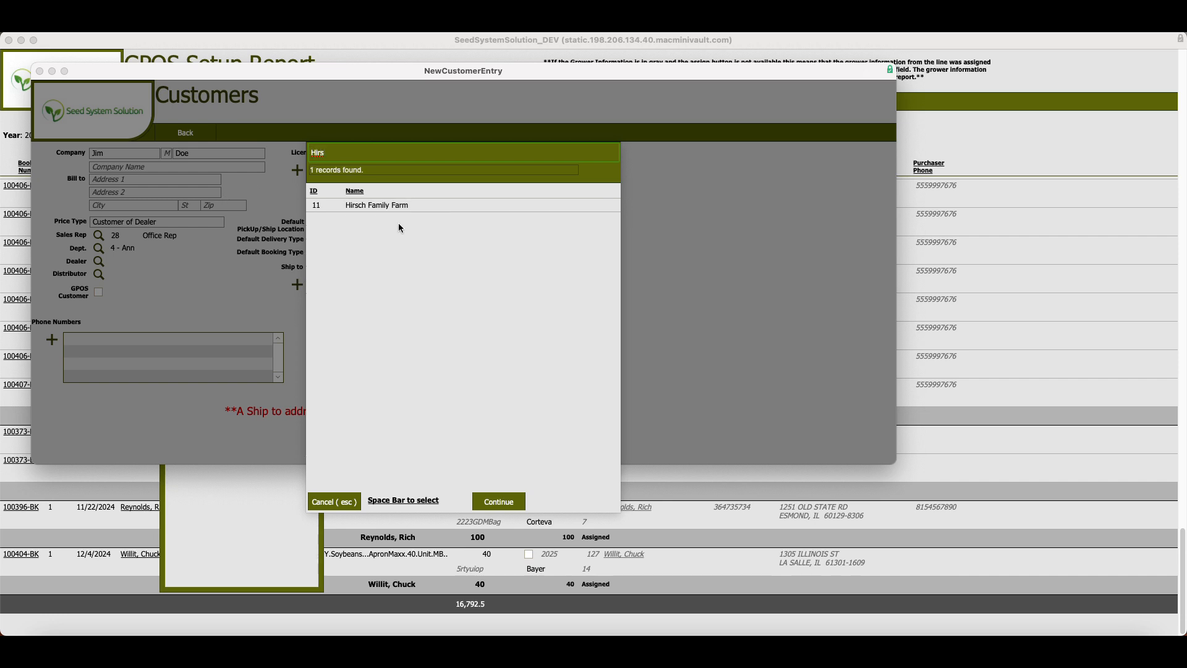
left_click(383, 207)
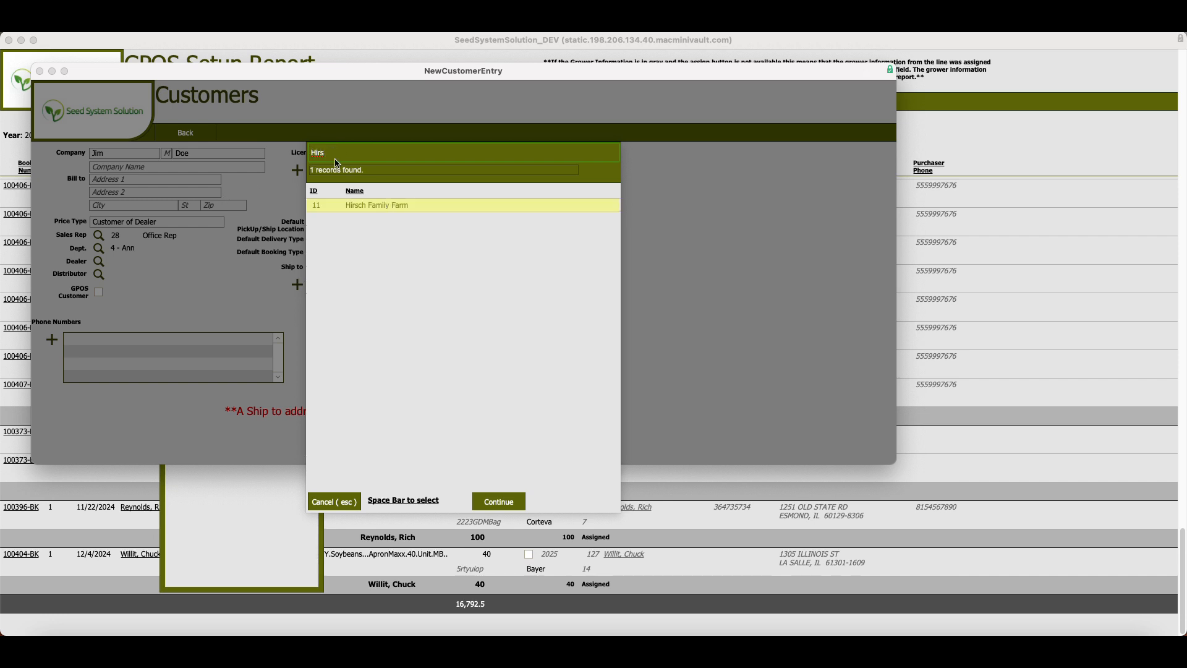
left_click(523, 501)
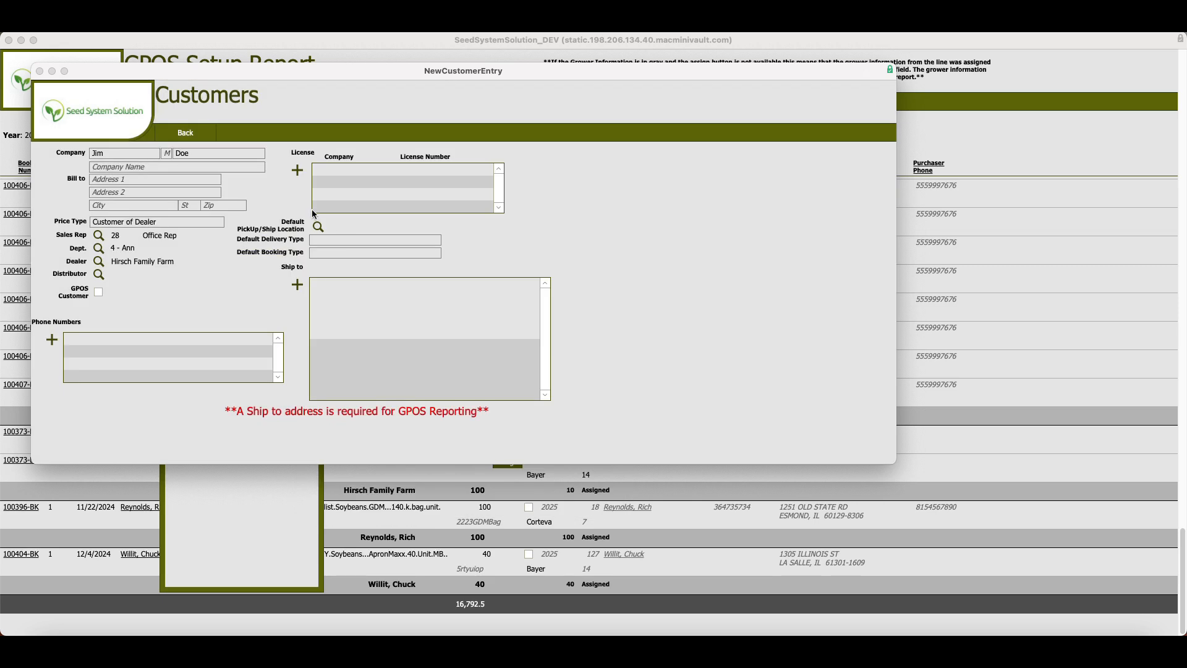
Add and save a ship-to address with the customer's street, zip code and city, then return to the GPOS Setup Report and dismiss its options.
left_click(298, 286)
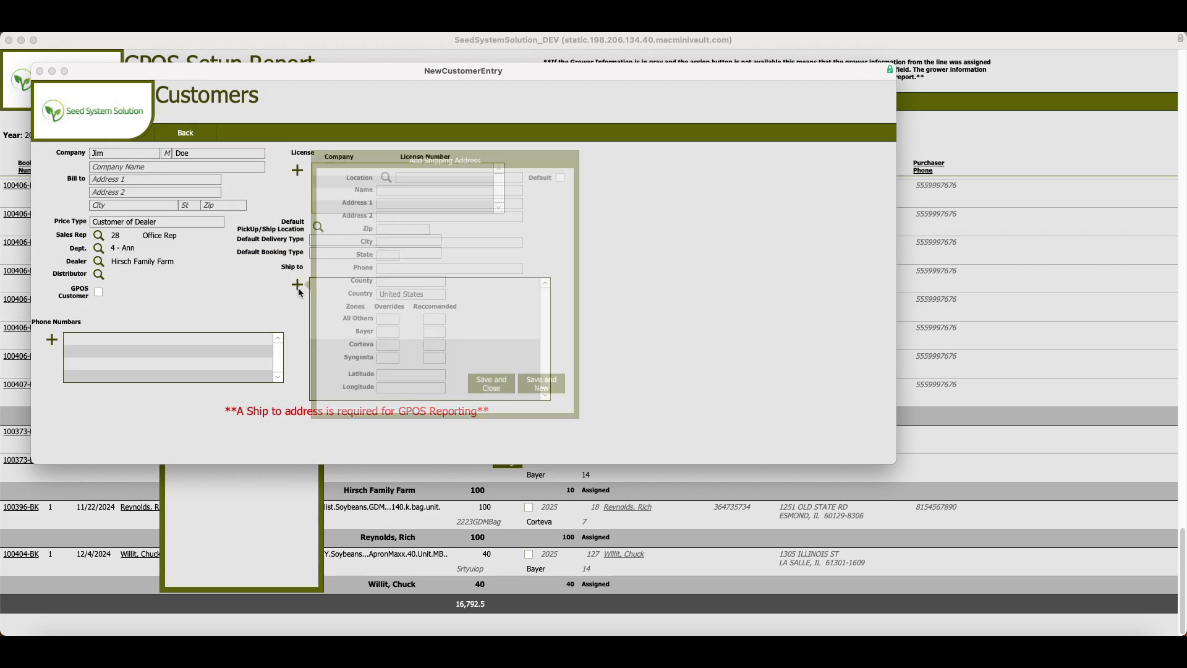
left_click(384, 205)
type("1111 Test Road")
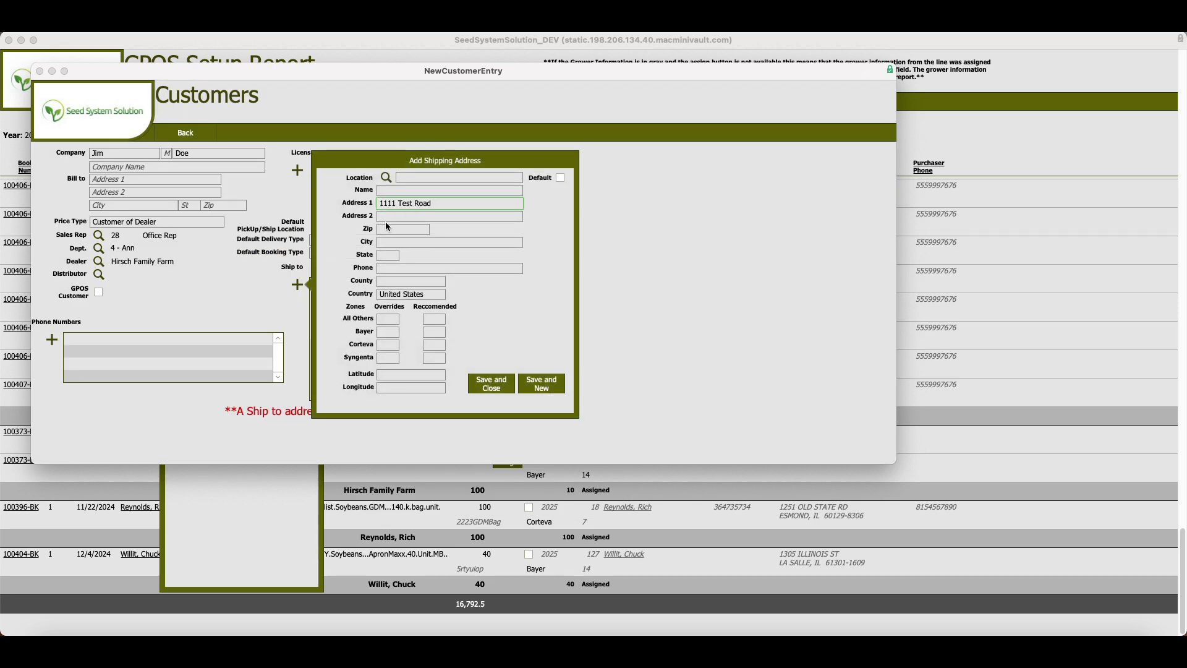
left_click(384, 229)
type("60146")
left_click(386, 243)
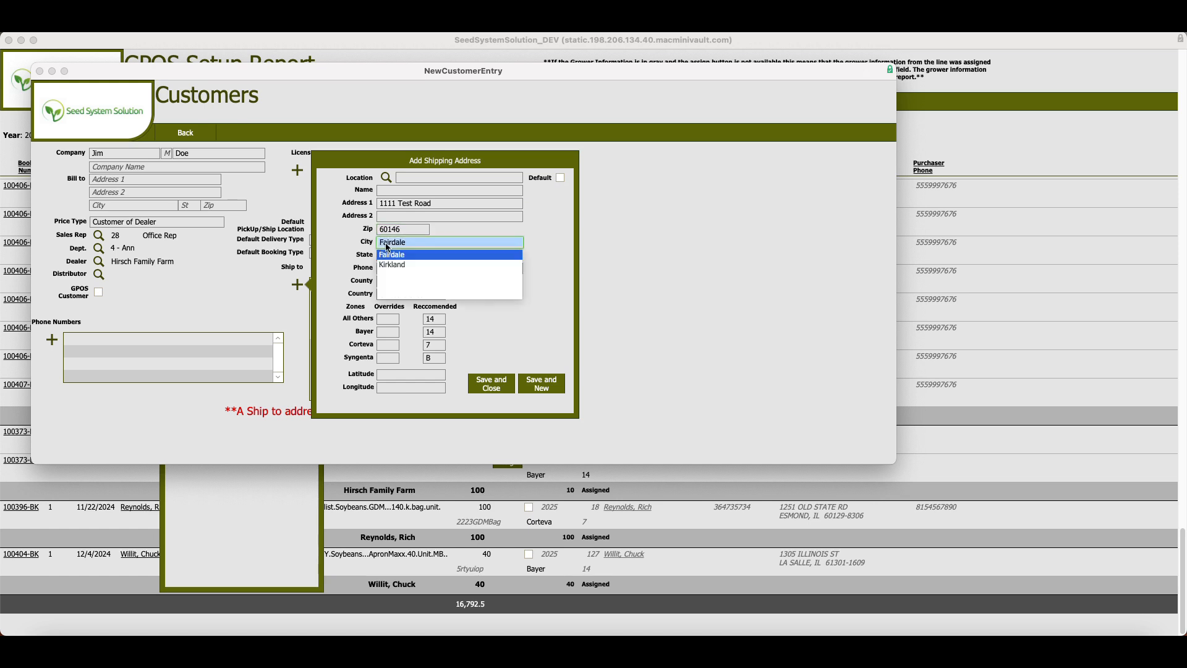
left_click(536, 254)
left_click(534, 269)
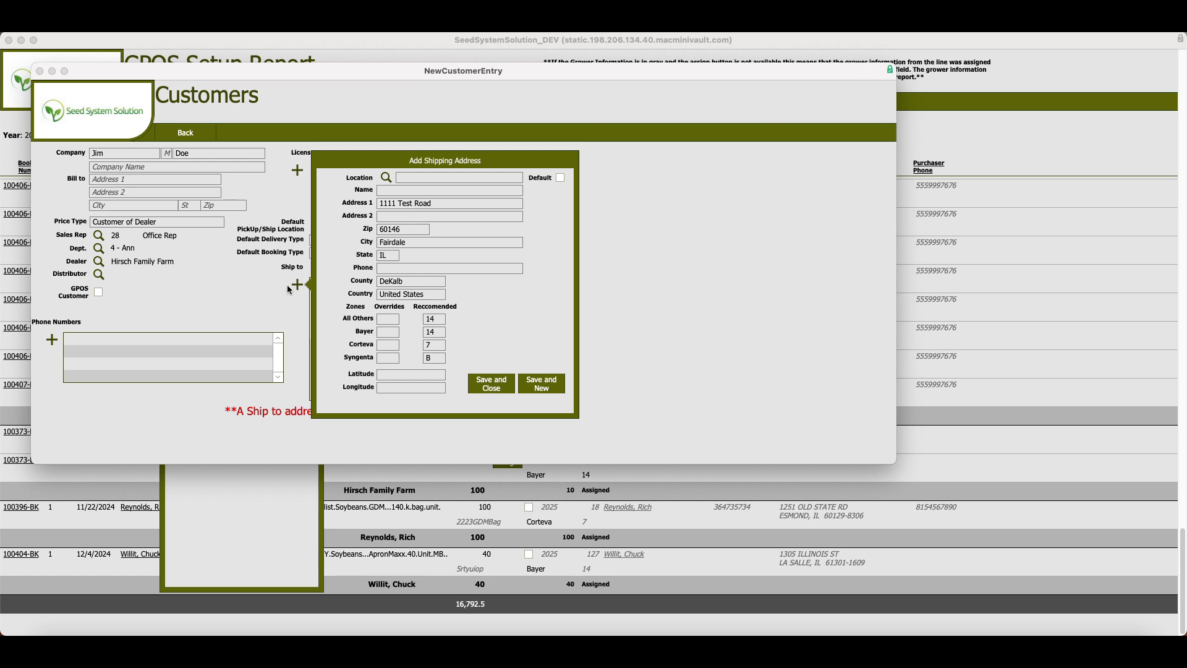
left_click(492, 383)
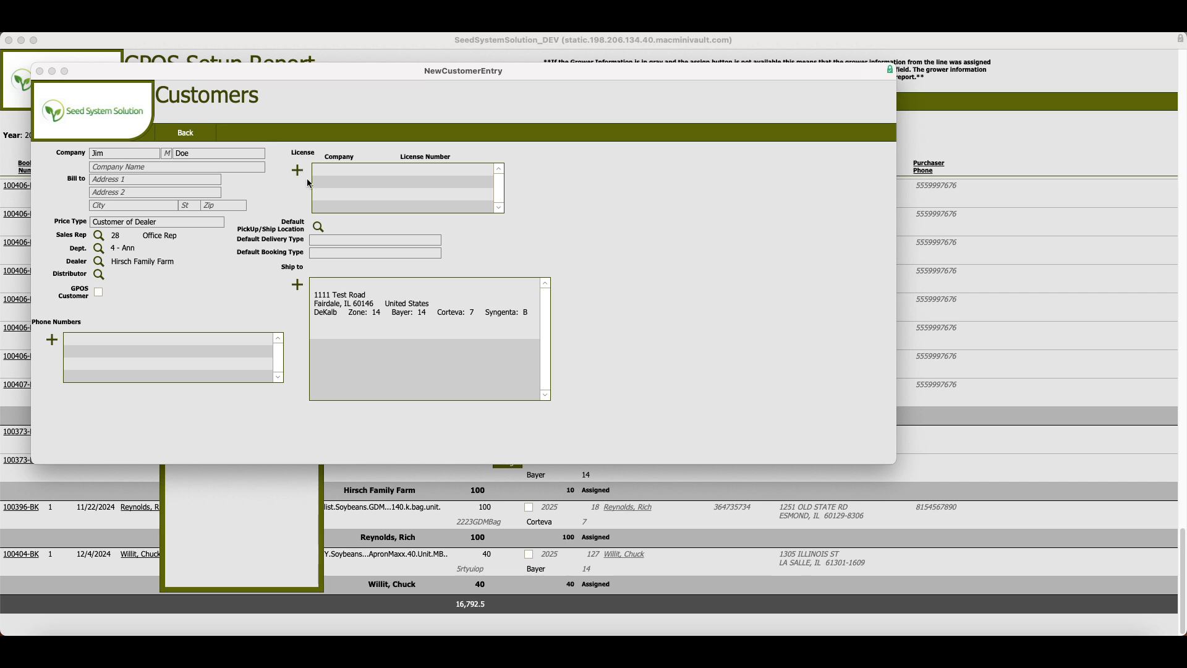
left_click(187, 134)
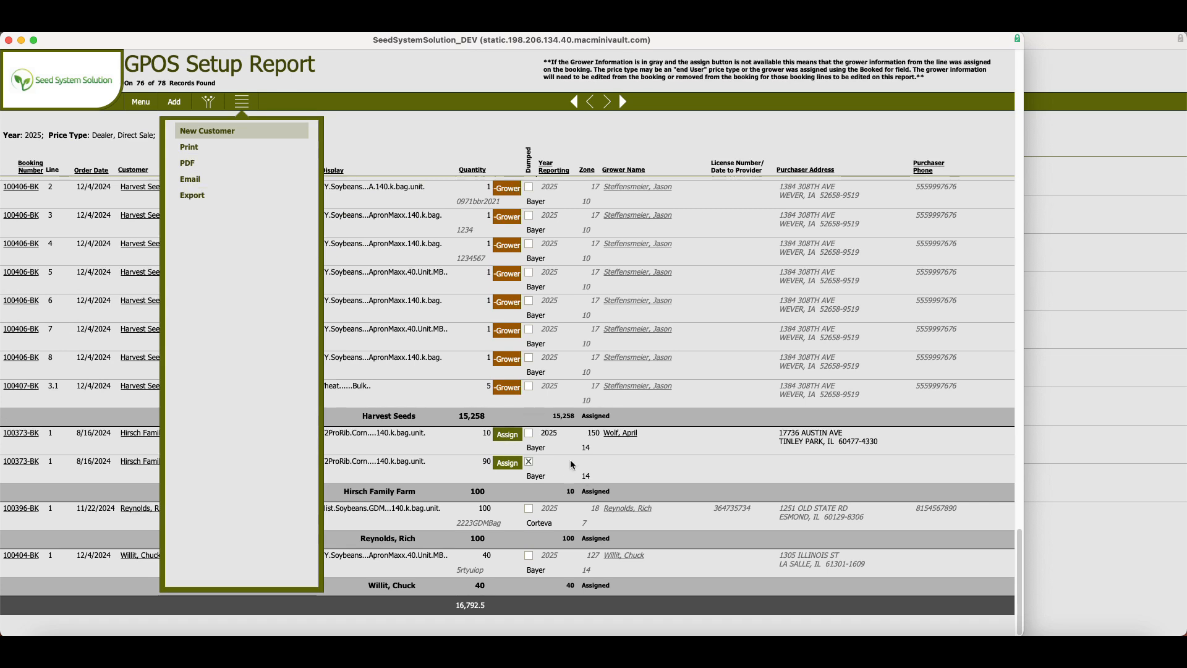
left_click(644, 452)
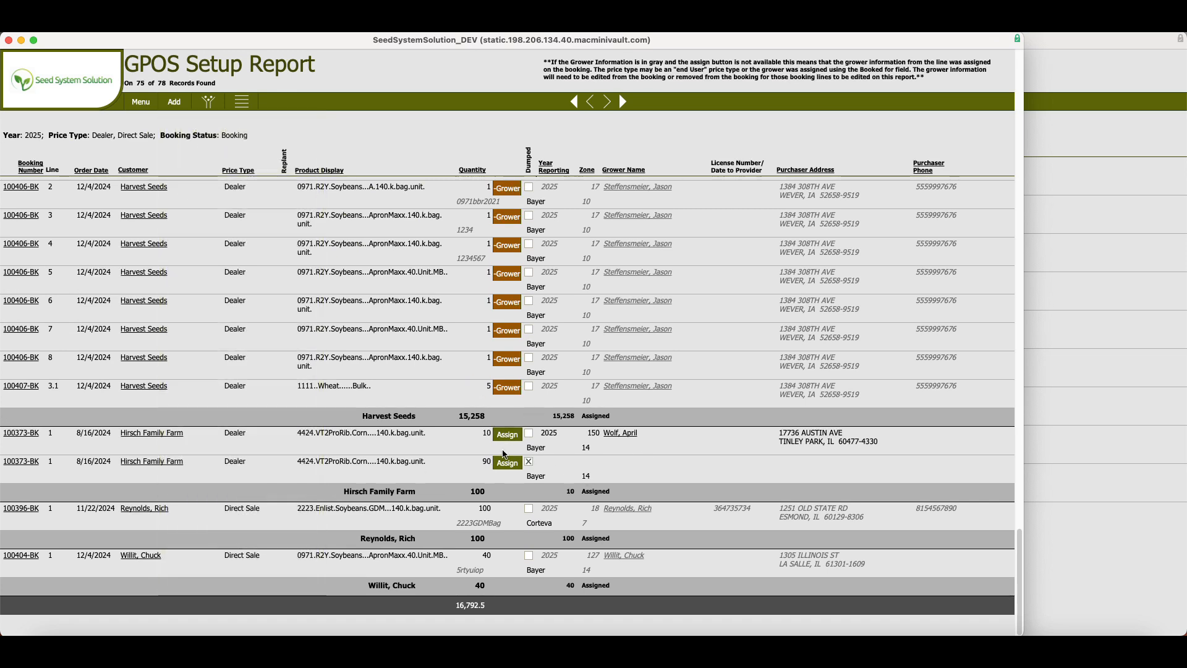